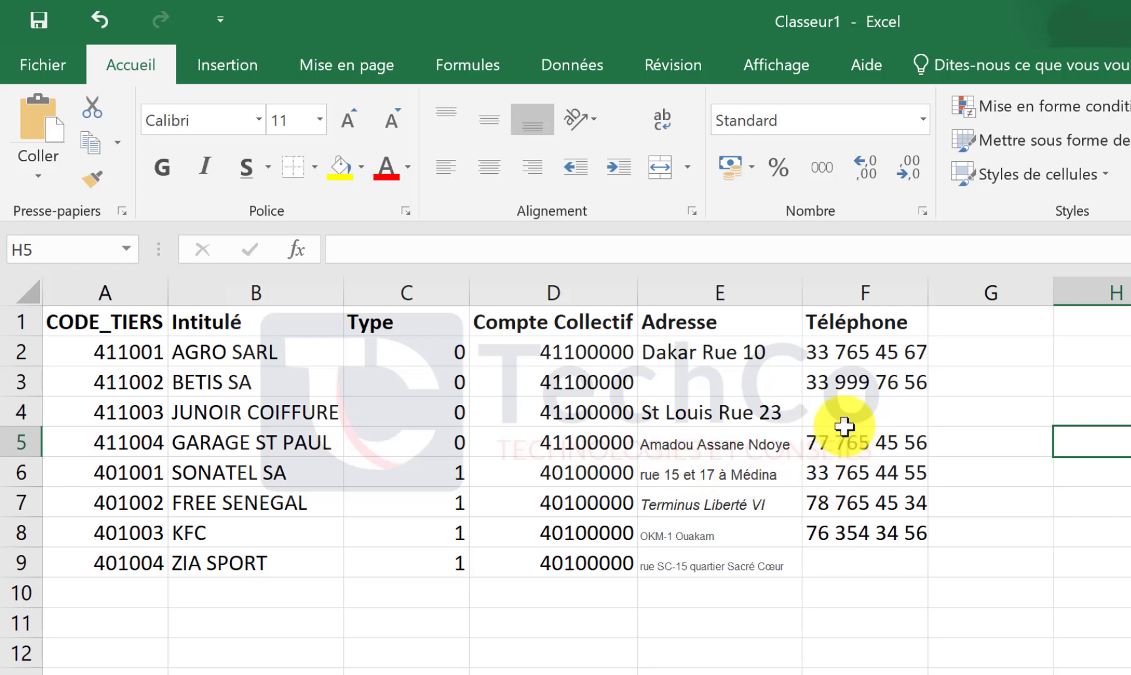
Step: Save the workbook in the FORMATION_TEST folder as LISTE DES TIERS in the CSV (séparateur : point-virgule) format
left_click(45, 62)
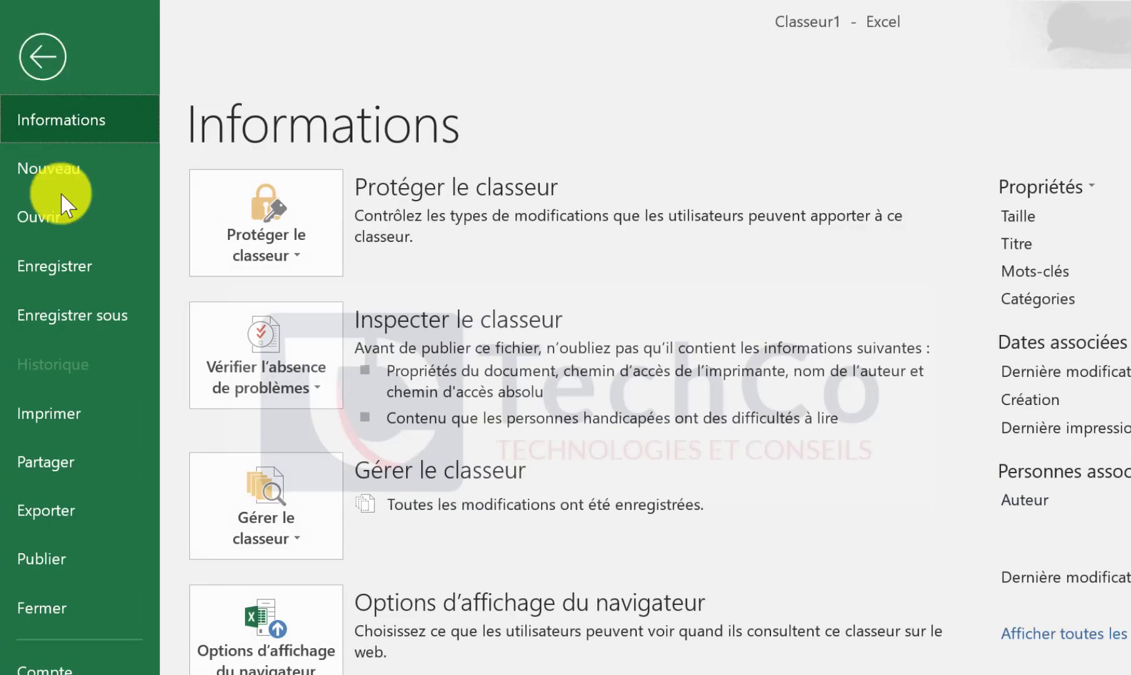
left_click(90, 320)
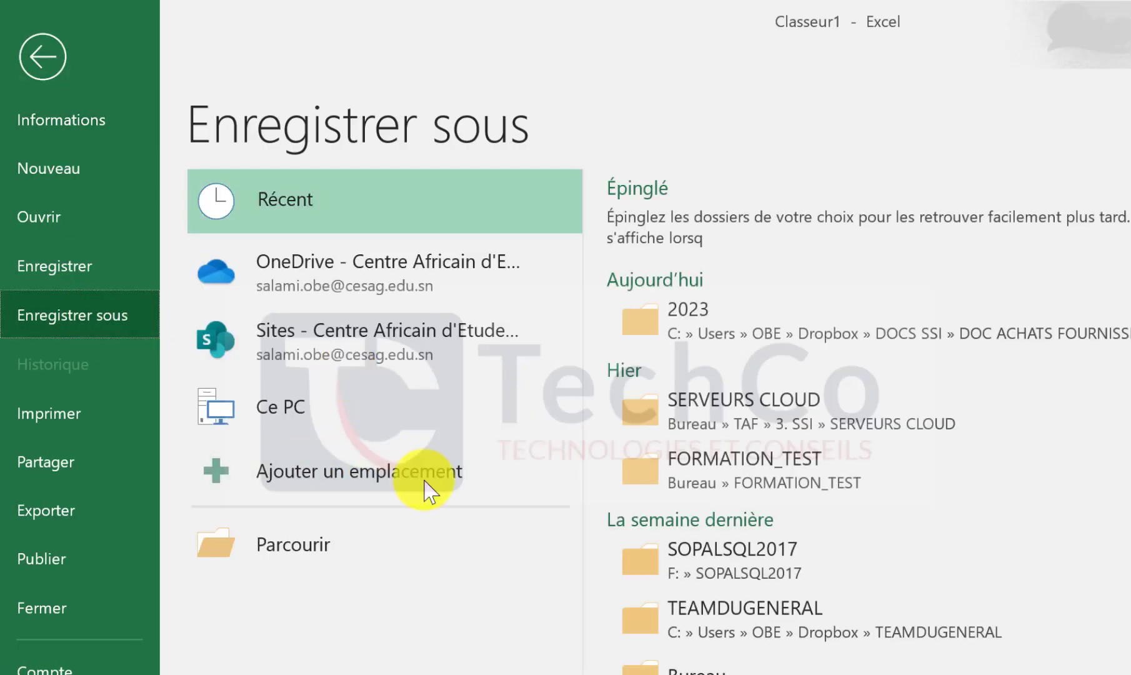
left_click(759, 482)
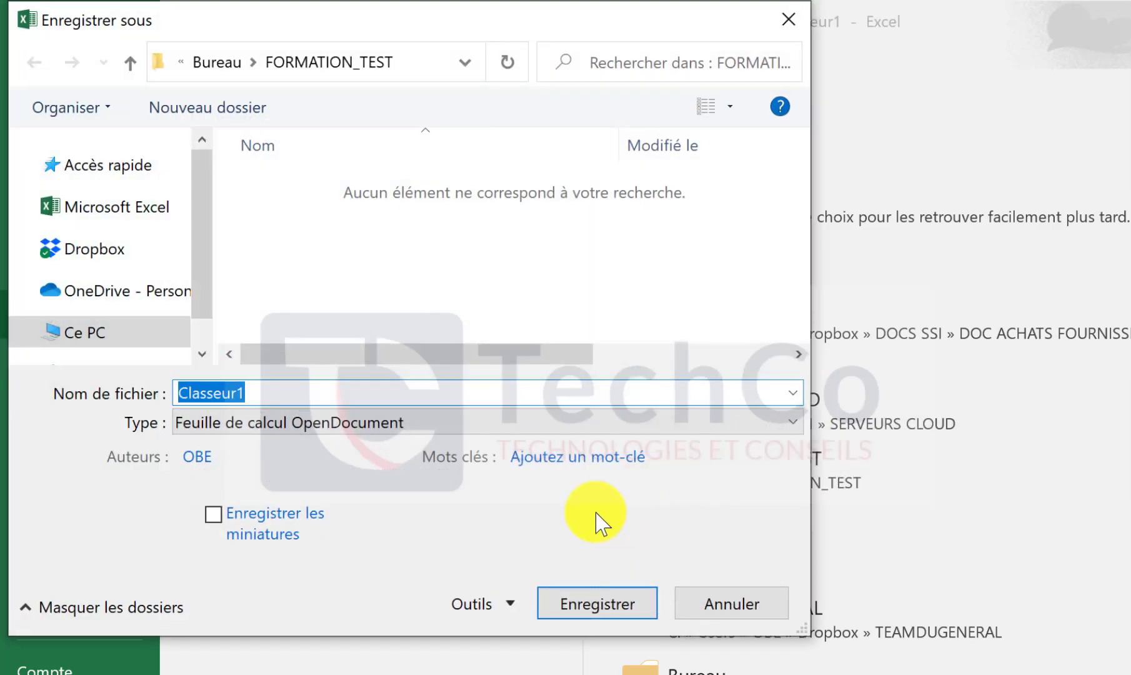
left_click(312, 425)
scroll(313, 438, "up", 3)
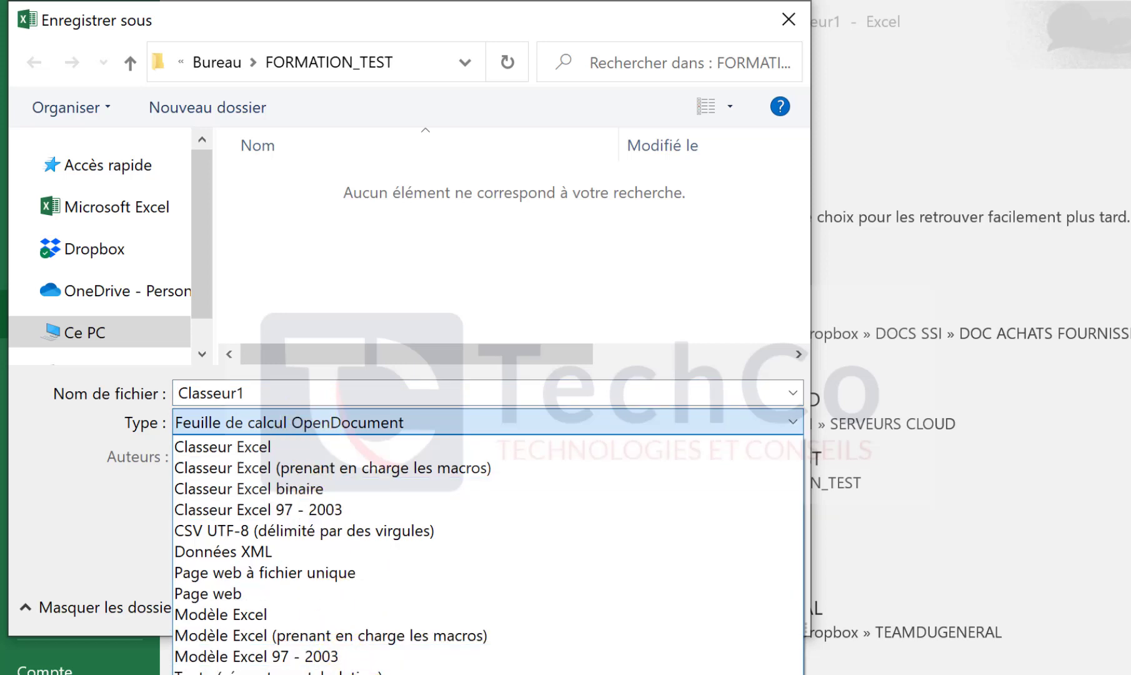
left_click(306, 669)
double_click(306, 395)
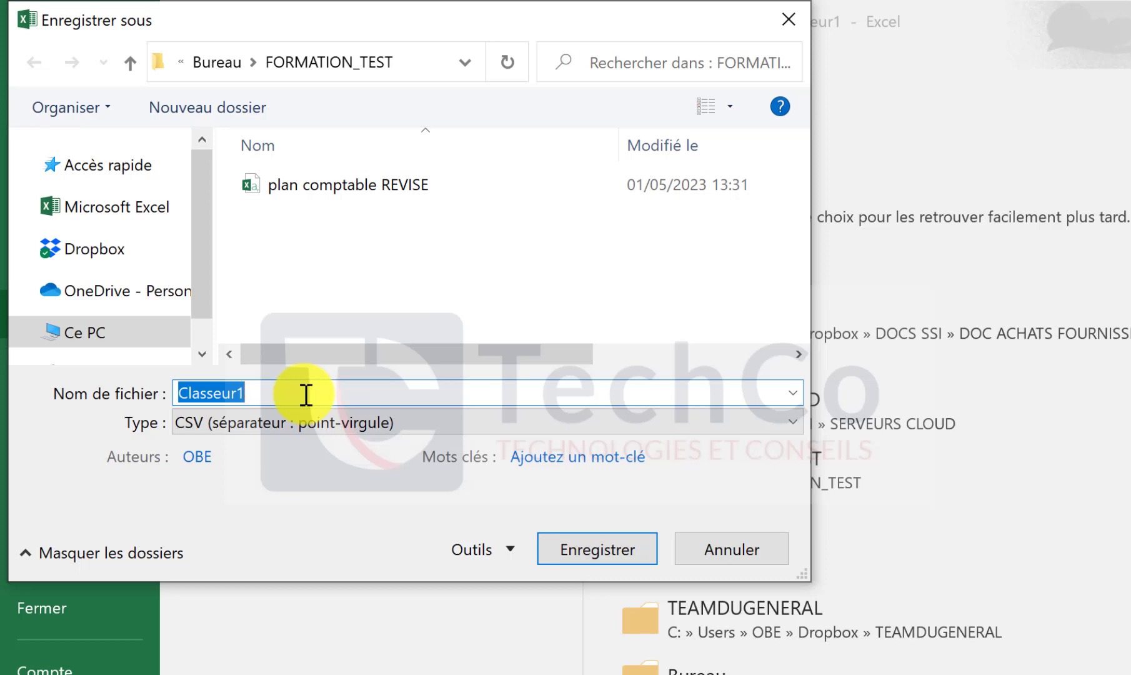
type("LISTE DES TIERS")
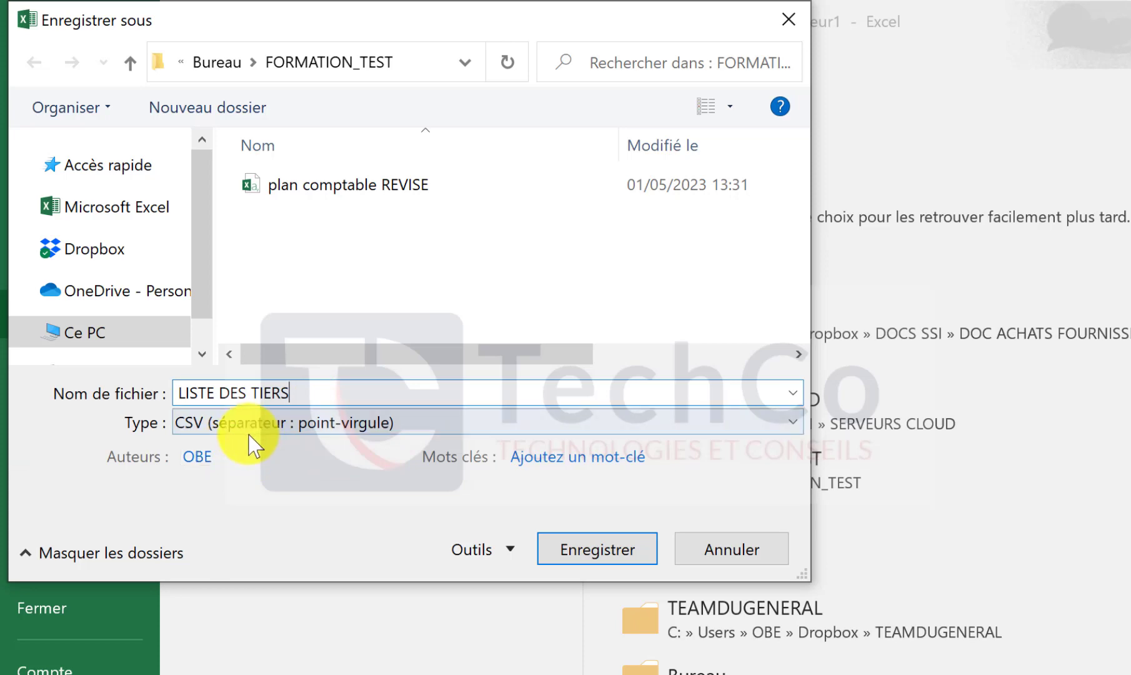
left_click(614, 545)
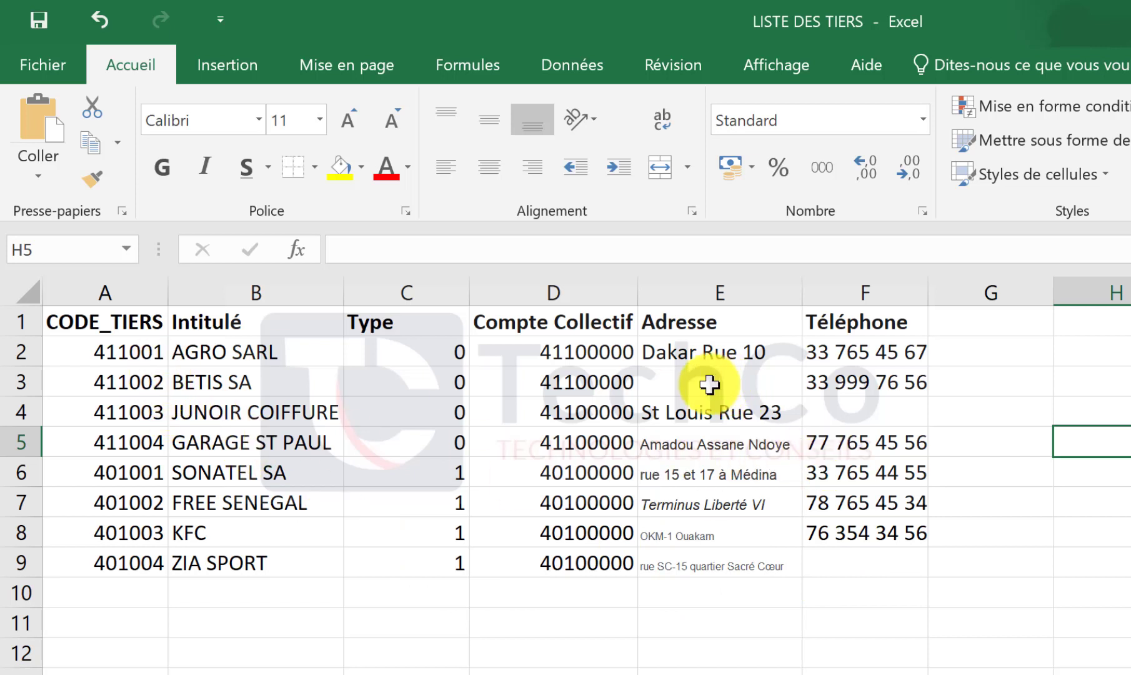
Step: Review the CODE_TIERS, Intitulé, Type and Compte Collectif columns of the third-party list
left_click(128, 353)
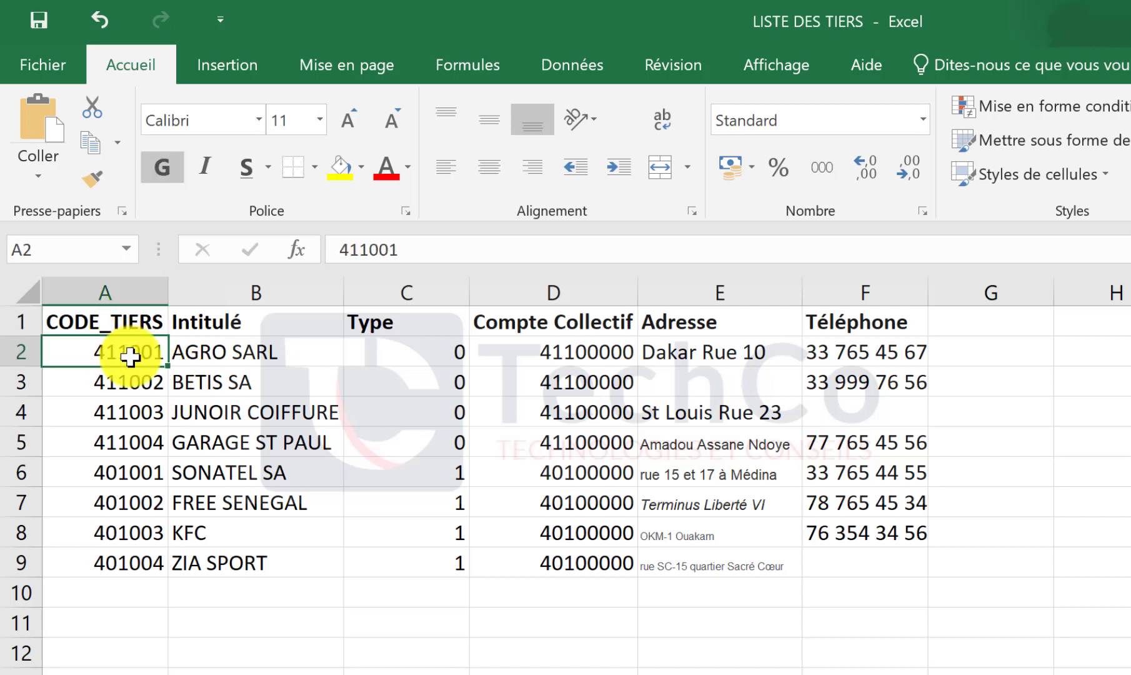
left_click(258, 351)
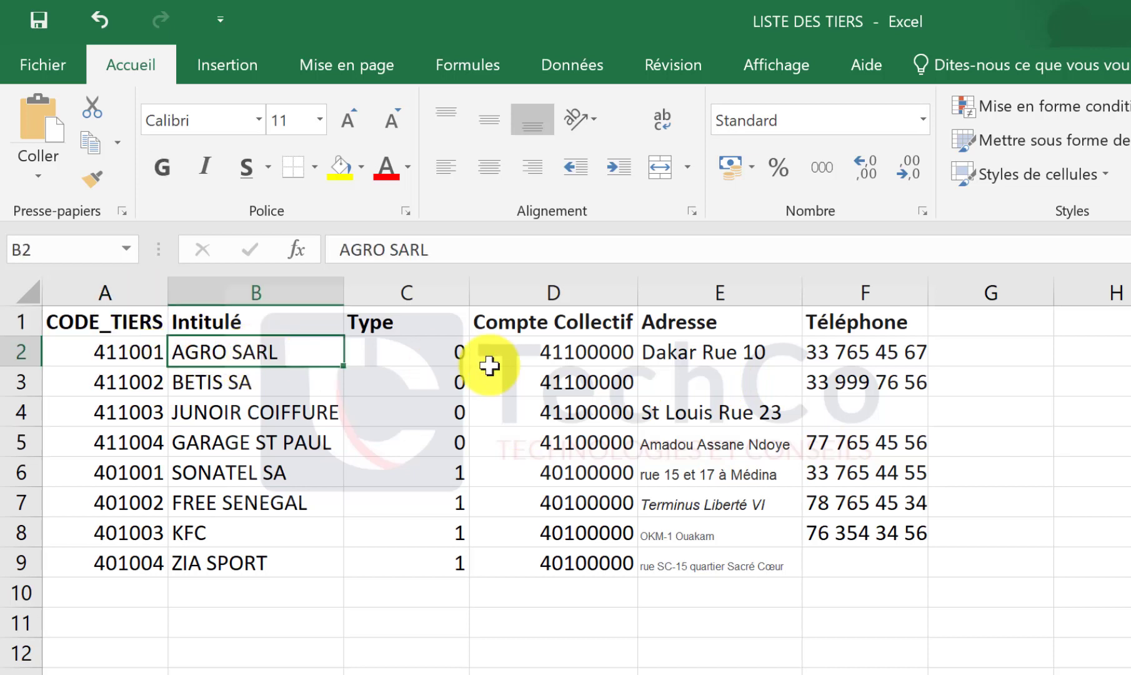
left_click(442, 322)
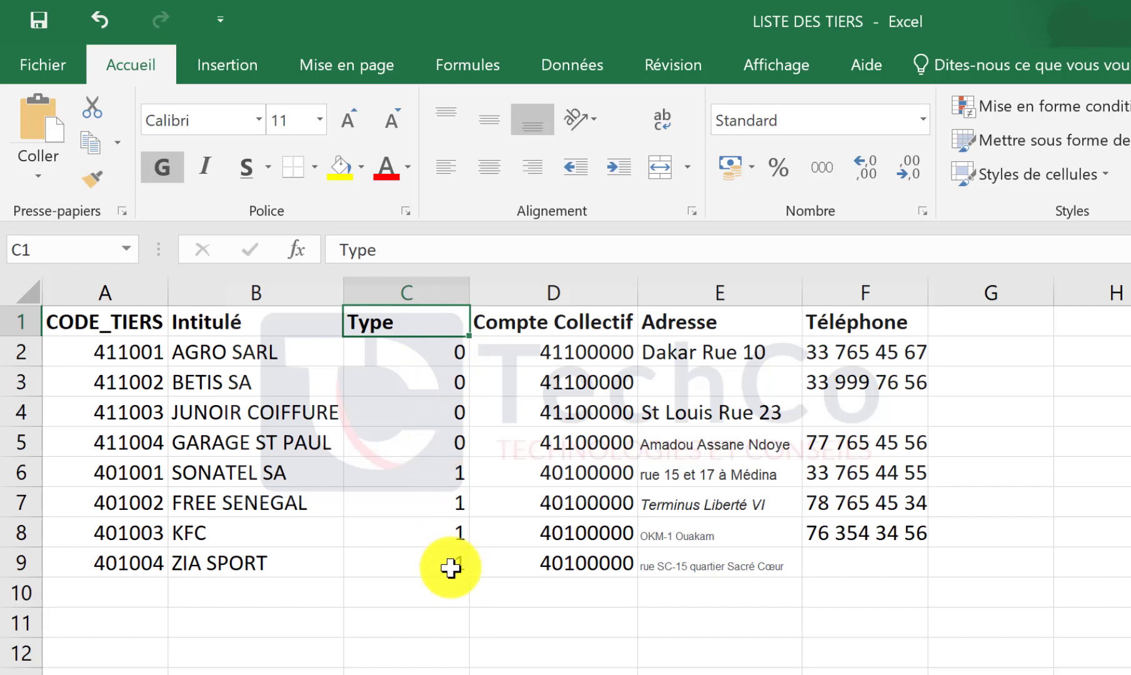
left_click_drag(457, 357, 449, 563)
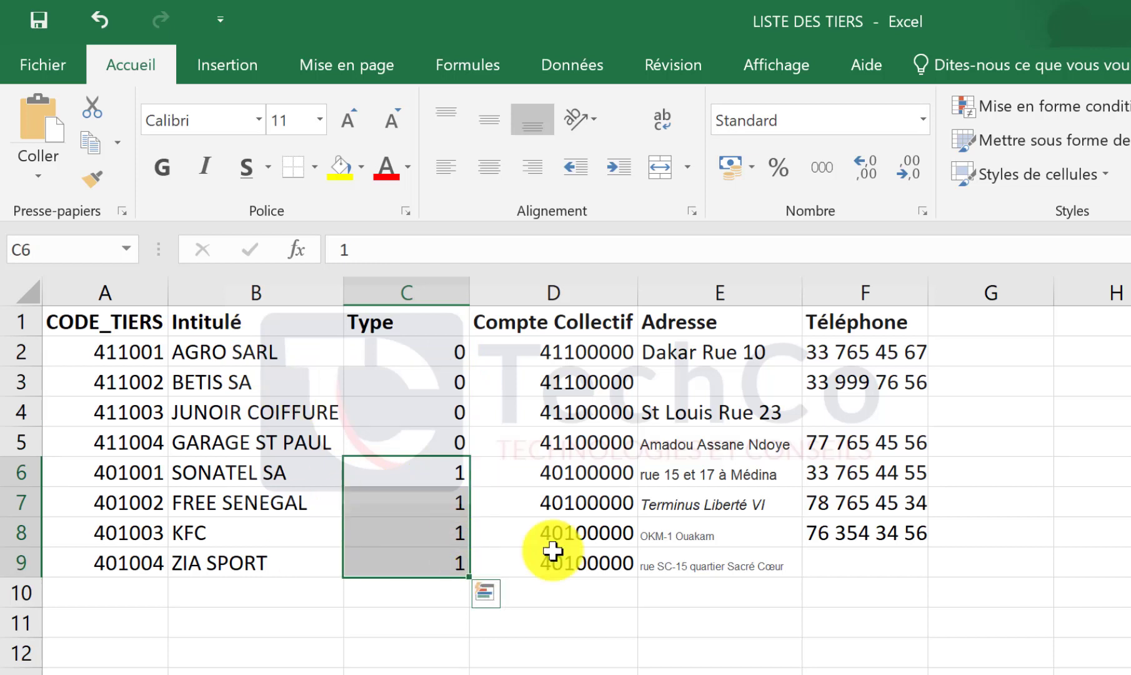
left_click_drag(601, 352, 613, 415)
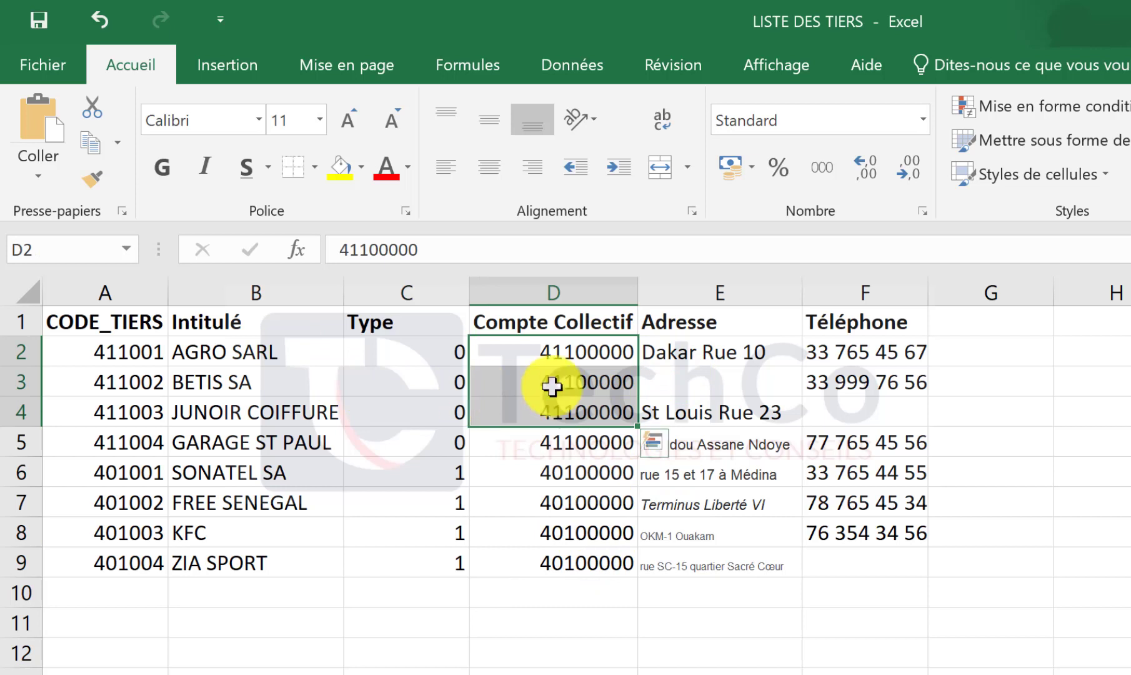
left_click(559, 355)
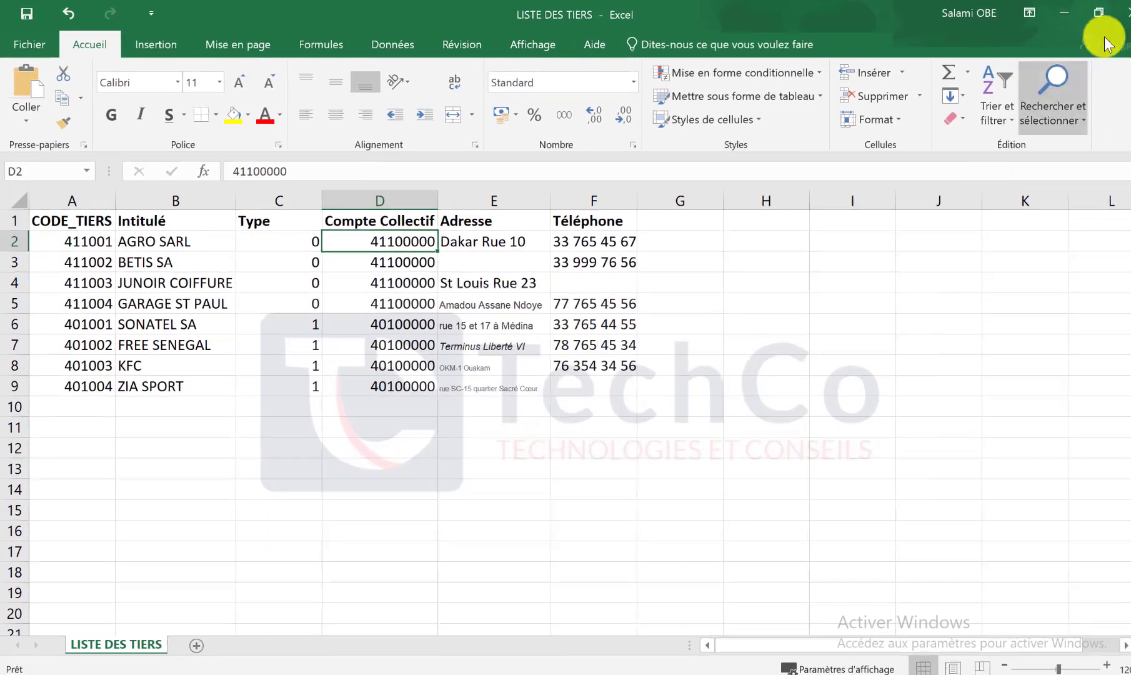
Step: Switch to Sage 100 Comptabilité and create a new parametrable import/export format saved as IMPORT LISTE TIERS in FORMATION_TEST
left_click(1118, 12)
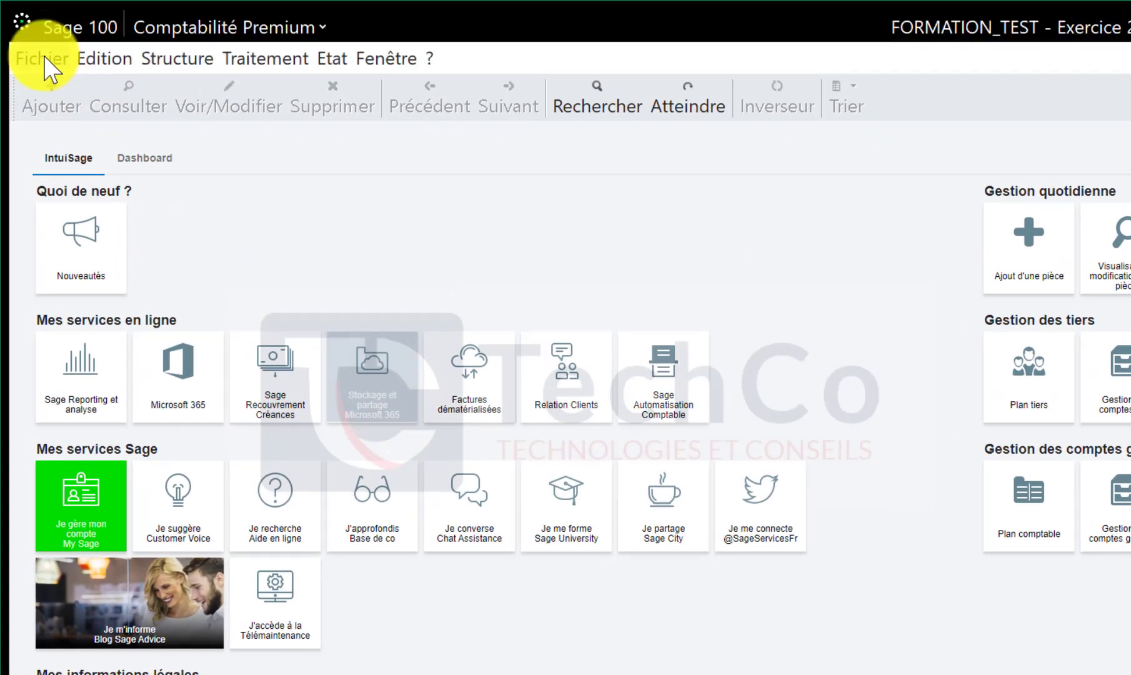
left_click(45, 56)
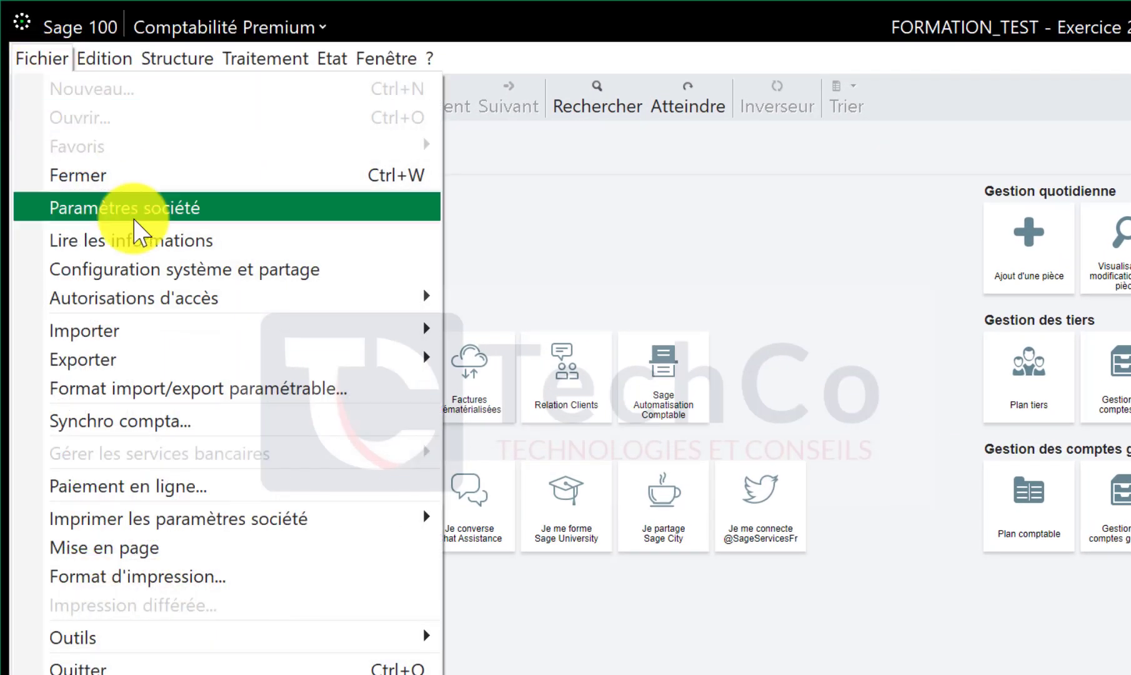
left_click(227, 380)
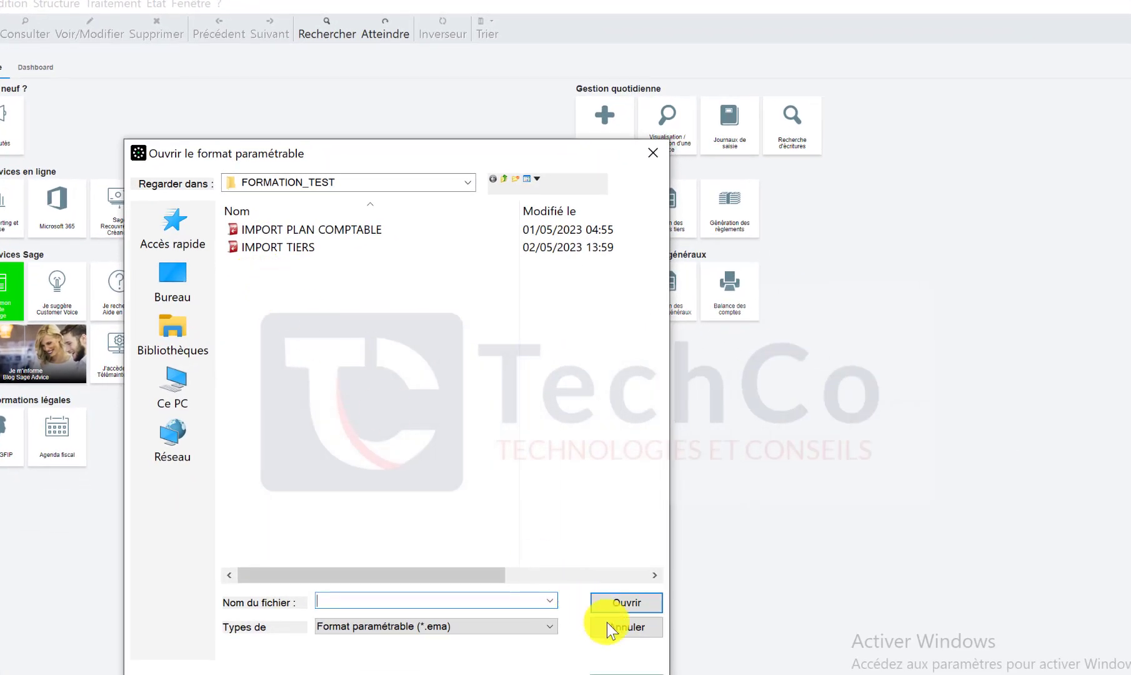
left_click(613, 667)
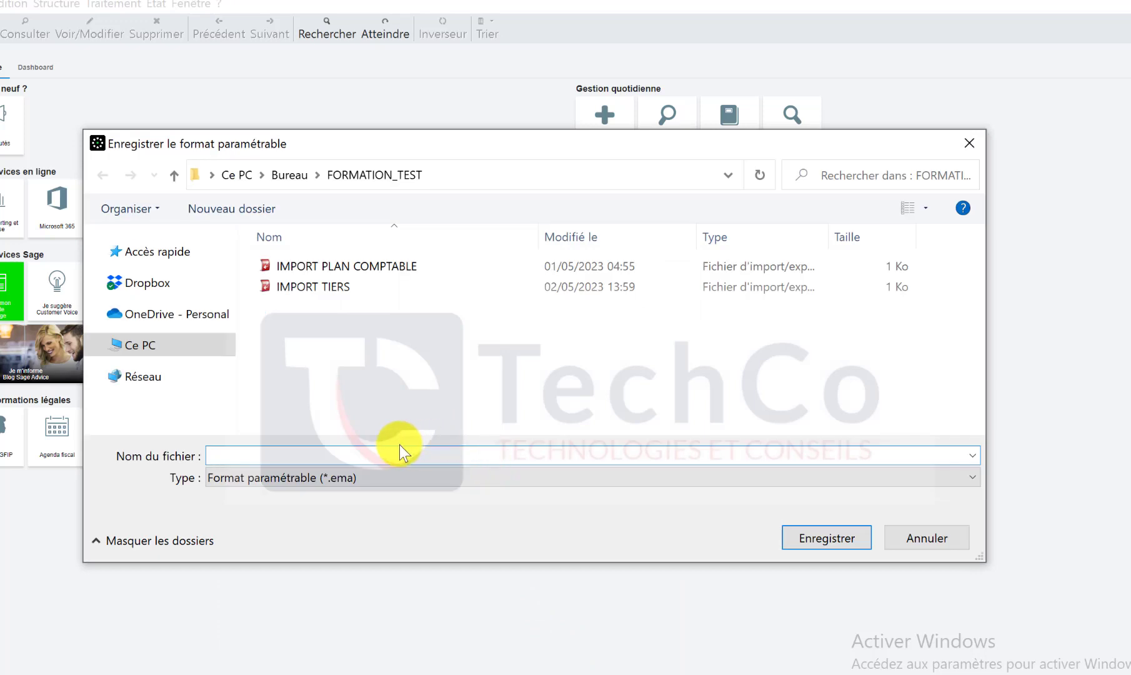
type("IMPOR")
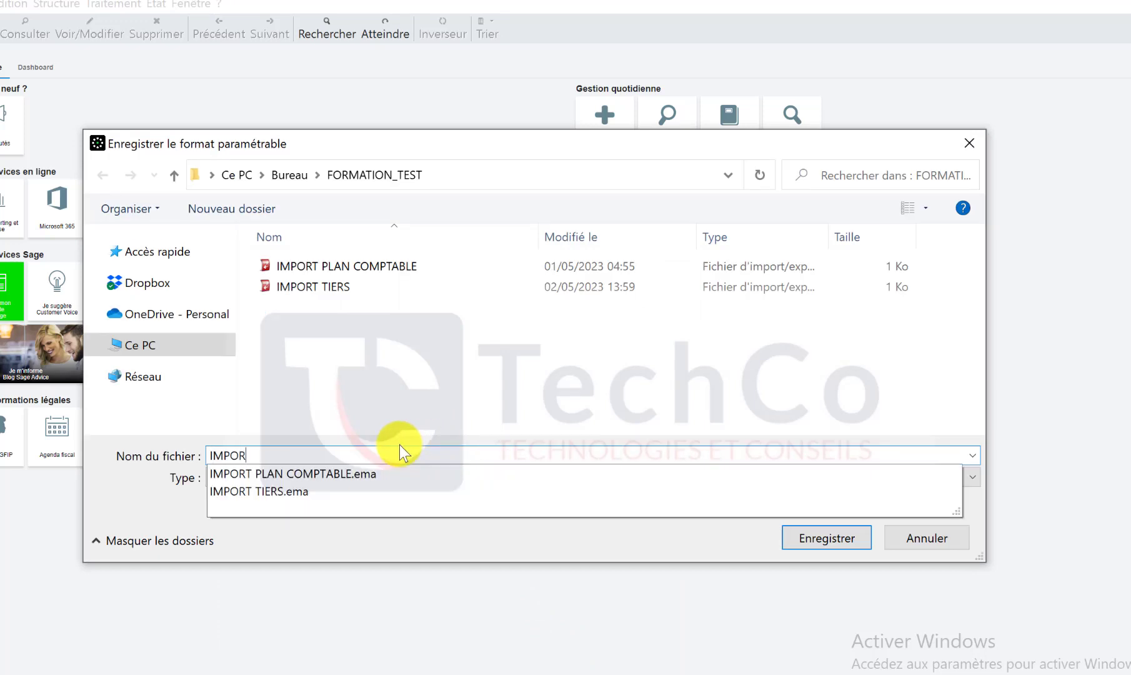
type("T LISTE TIERS")
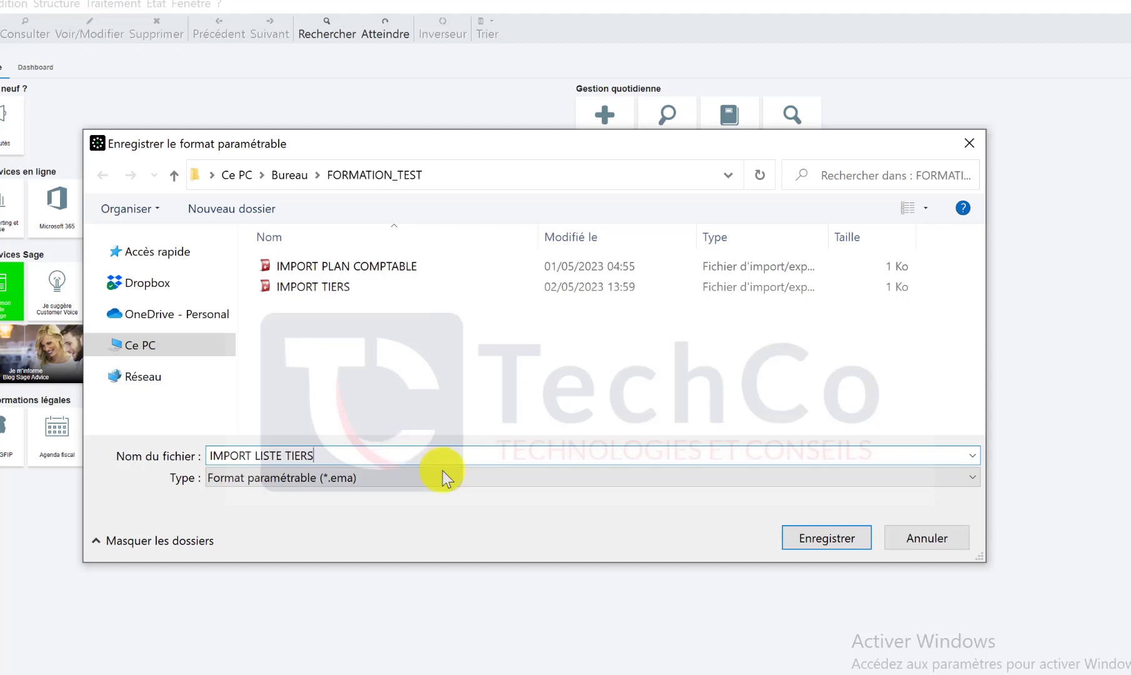
left_click(805, 547)
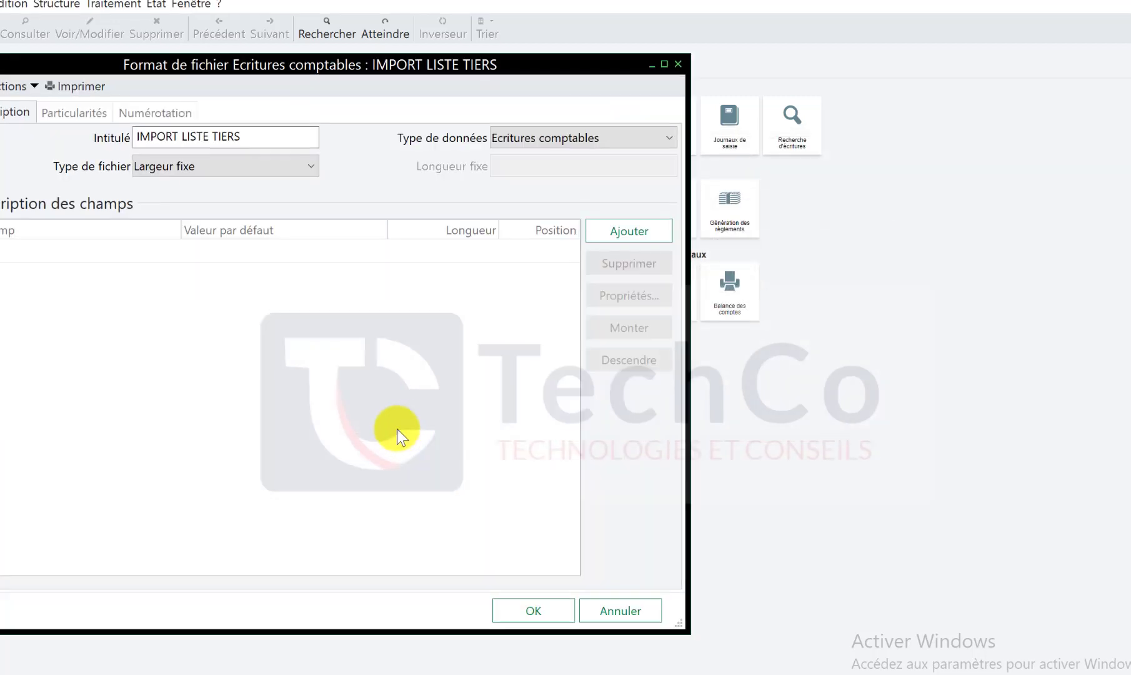
Step: Set the data type of the IMPORT LISTE TIERS format to Comptes Tiers
left_click_drag(321, 78, 484, 154)
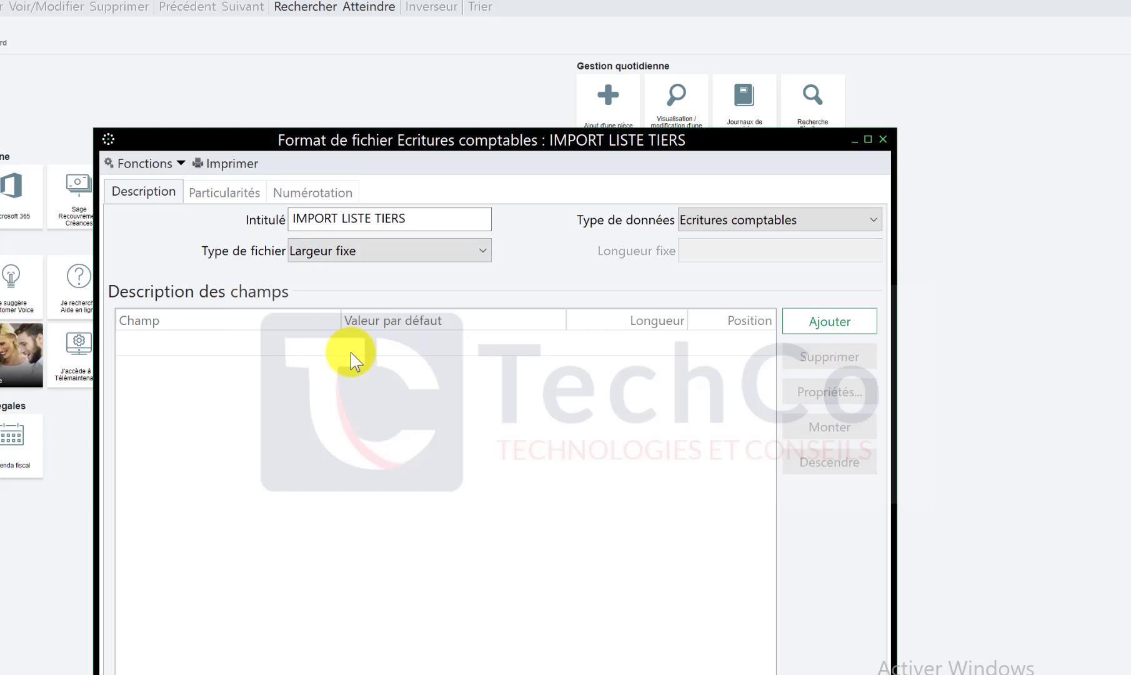
left_click(744, 220)
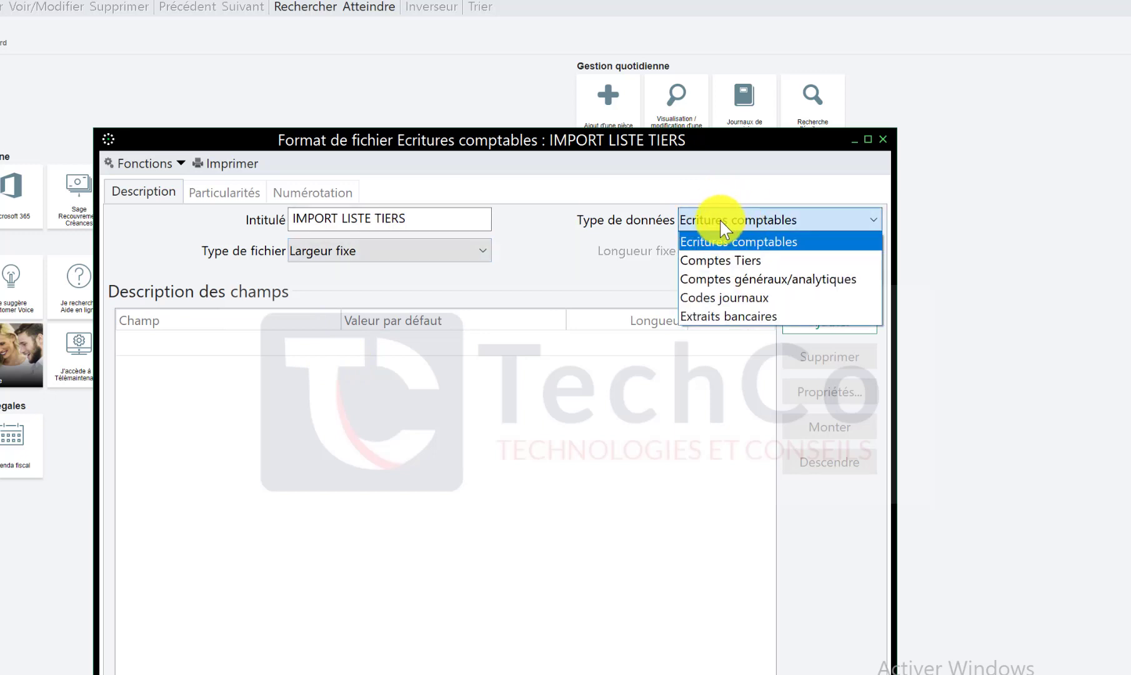
left_click(741, 262)
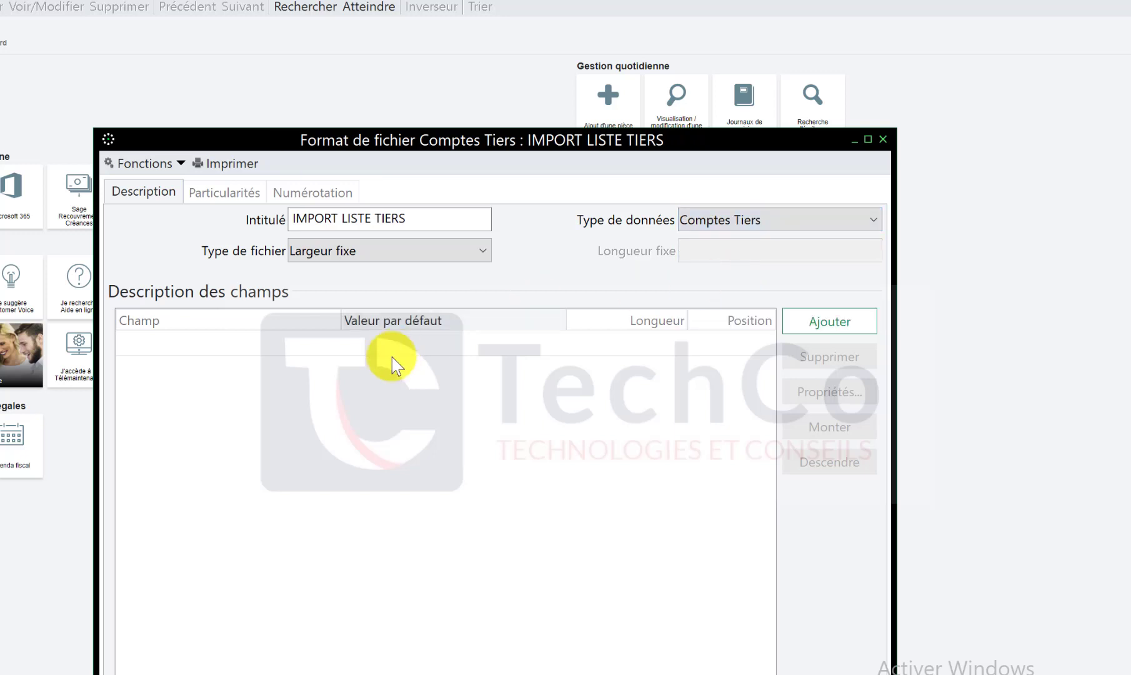
Step: Add Numéro compte and Intitulé as the first two fields of the import format
left_click(302, 342)
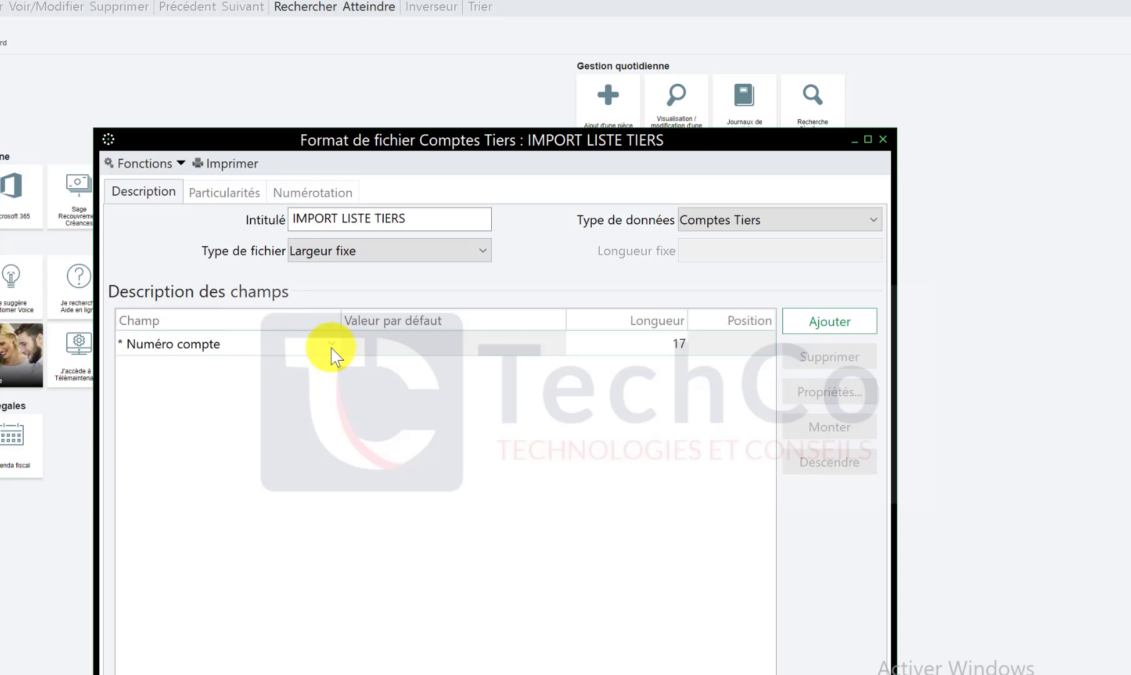
left_click(331, 345)
left_click(257, 5)
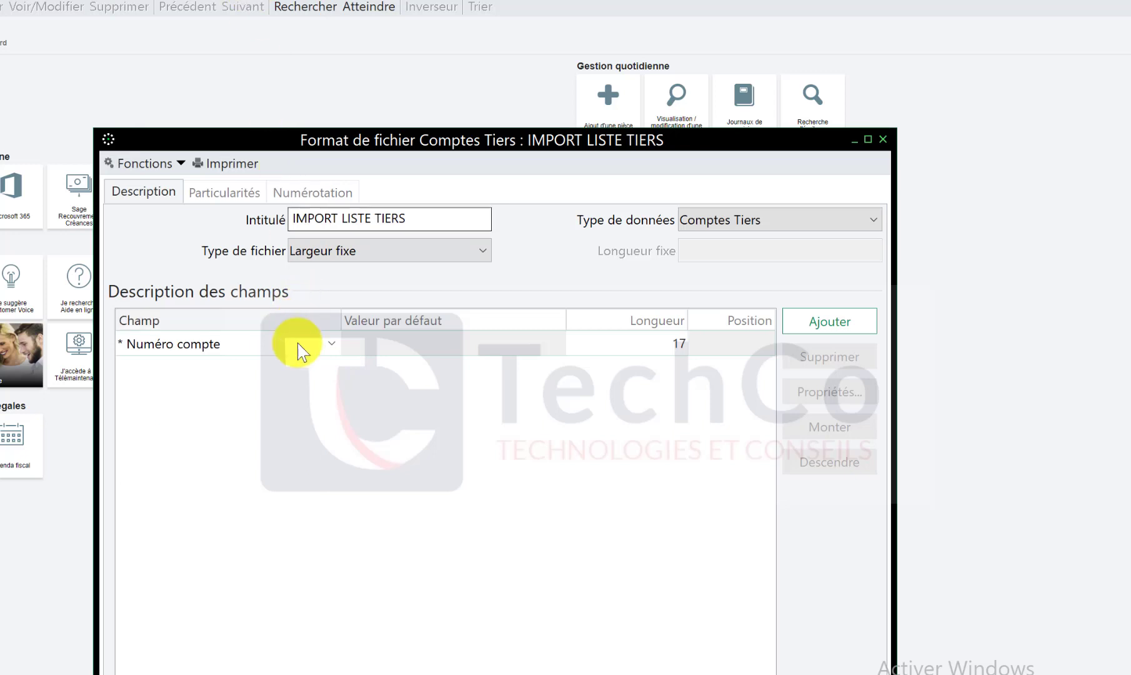
left_click(324, 372)
left_click(330, 369)
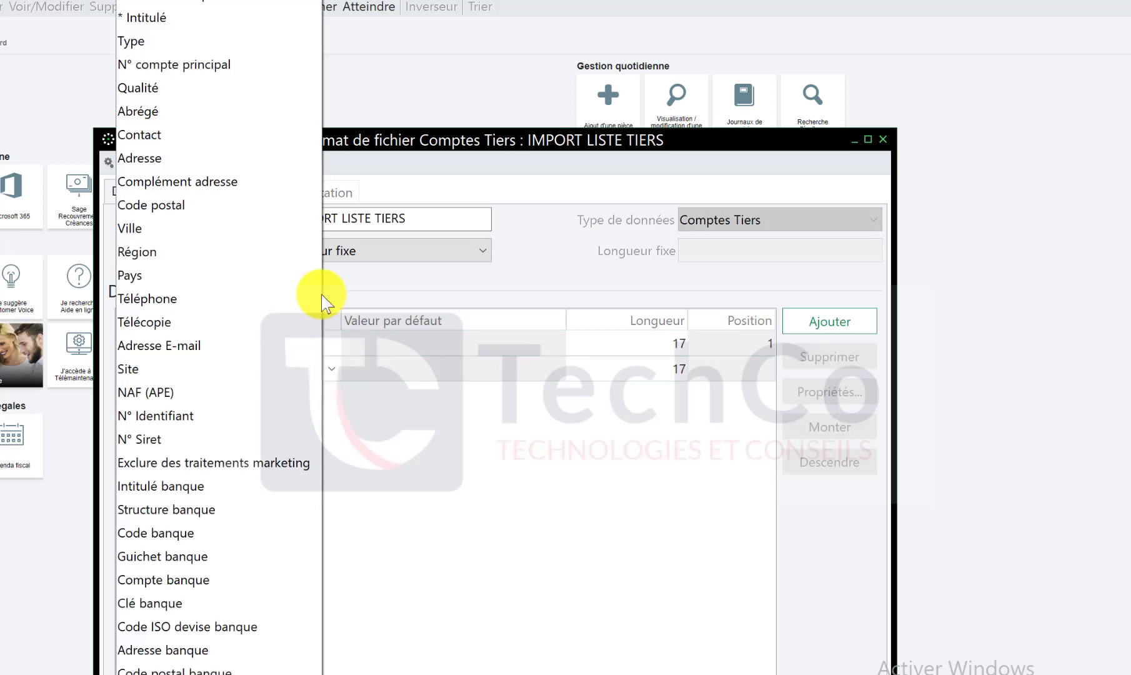
left_click(278, 22)
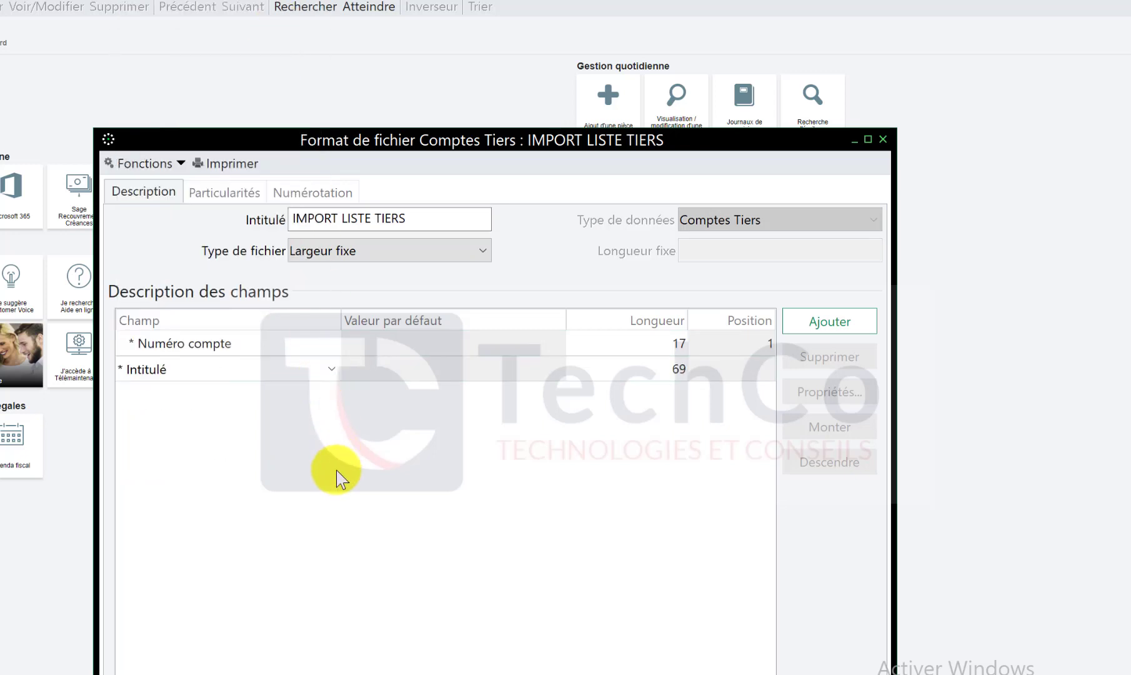
Step: Add Type and N° compte principal as the third and fourth fields of the import format
left_click(334, 471)
left_click(329, 395)
left_click(329, 396)
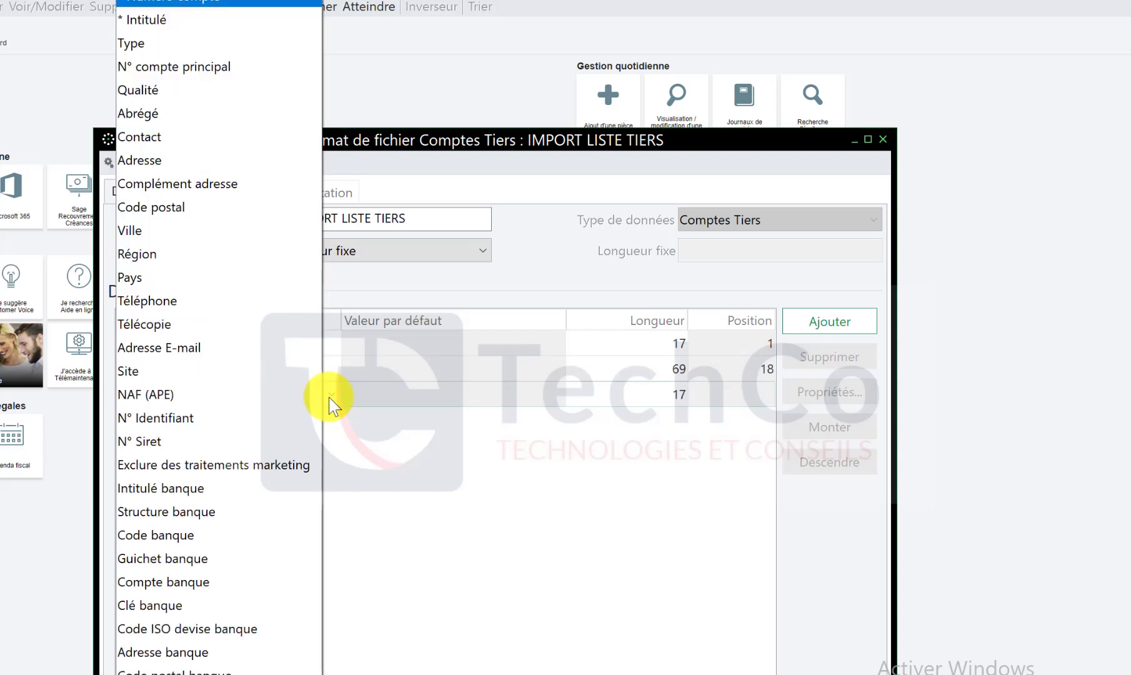
left_click(262, 55)
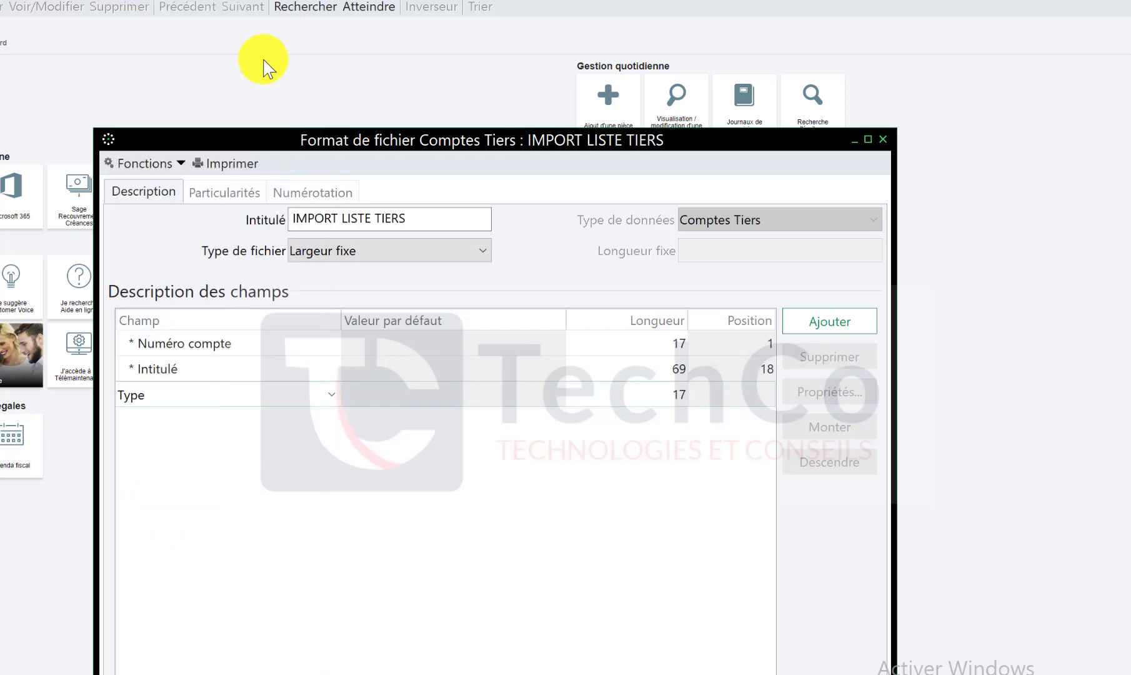
left_click(318, 436)
left_click(318, 417)
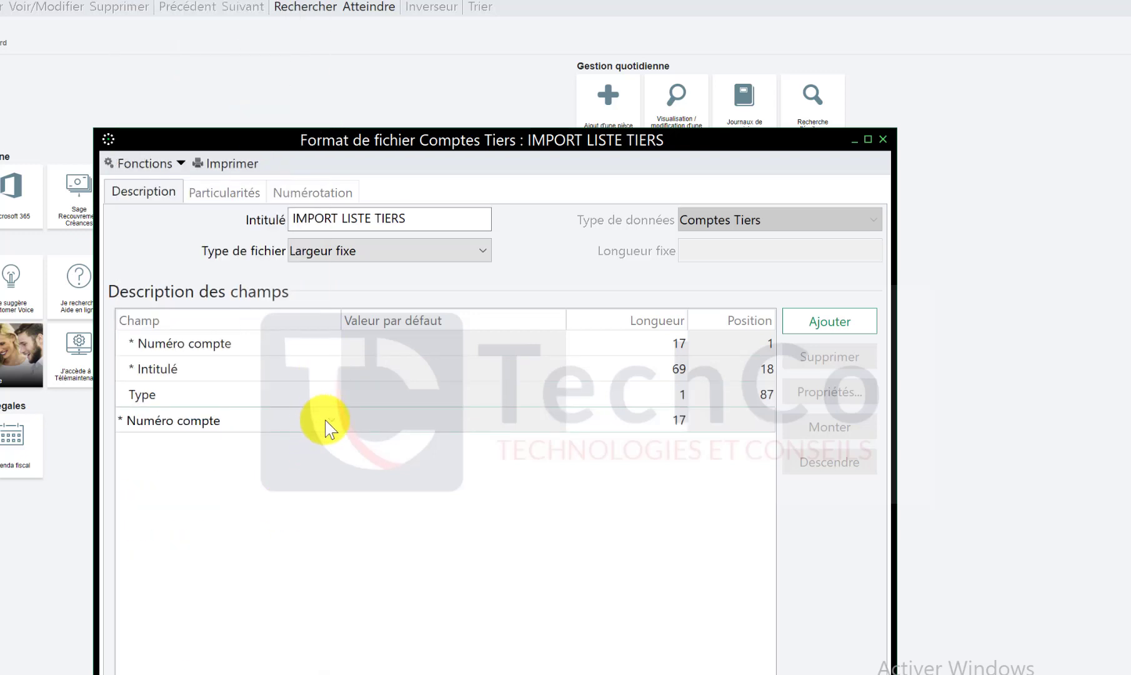
left_click(324, 424)
left_click(258, 74)
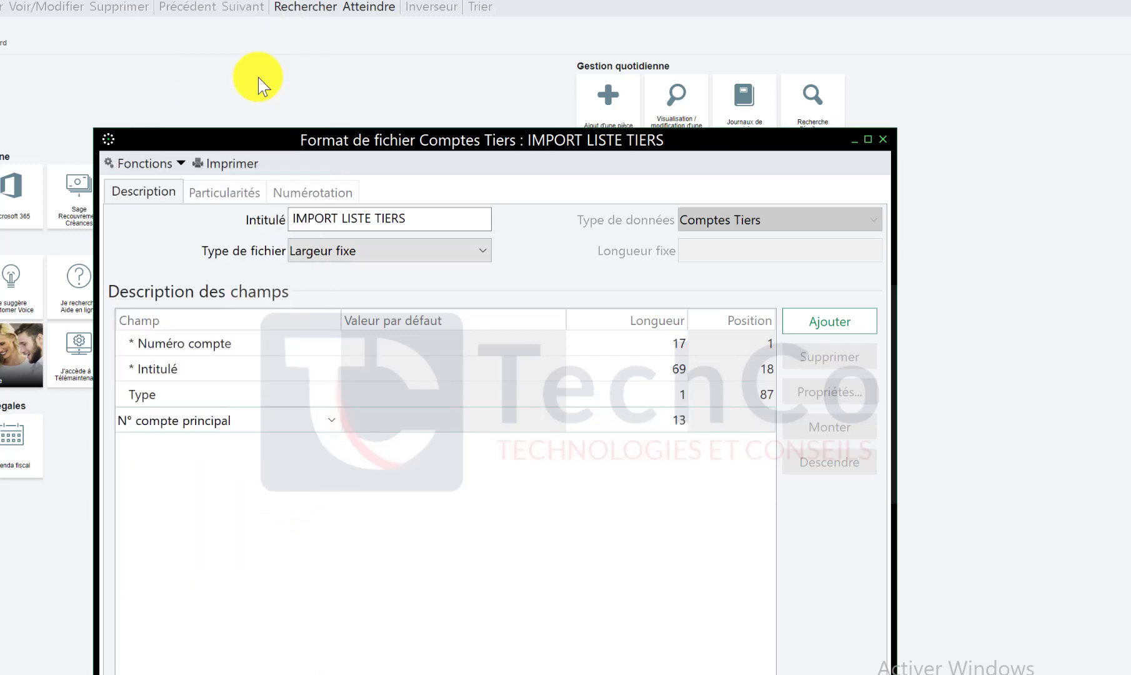
Step: Add Région as the fifth field of the import format, below N° compte principal
left_click(319, 448)
left_click(318, 448)
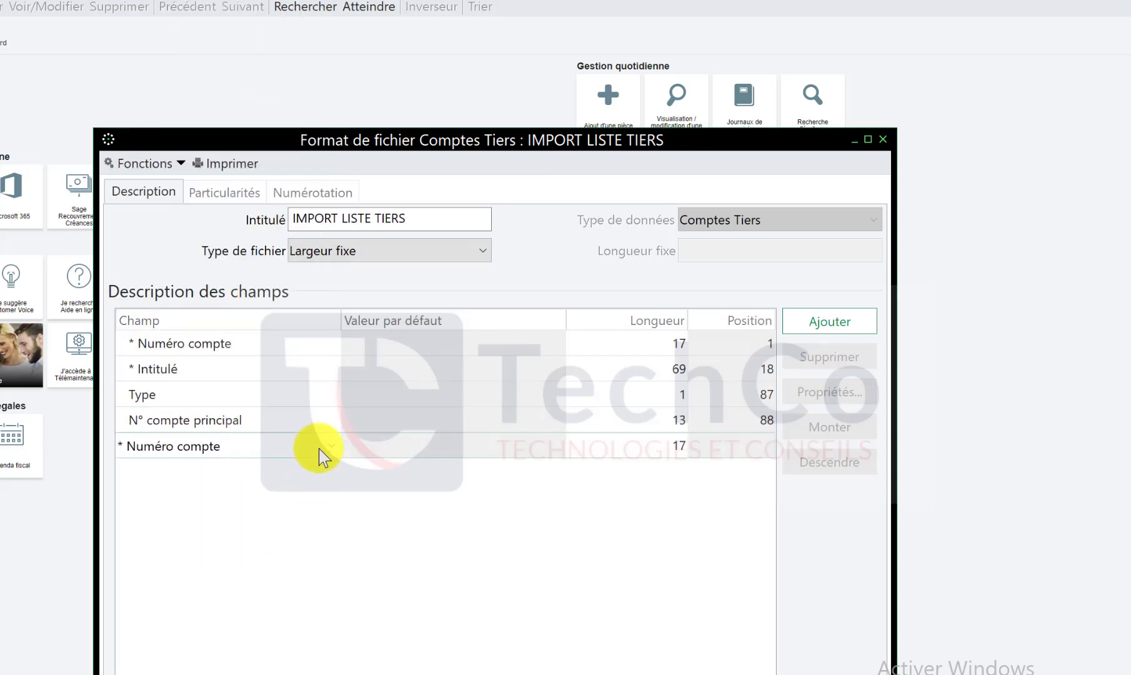
left_click(318, 448)
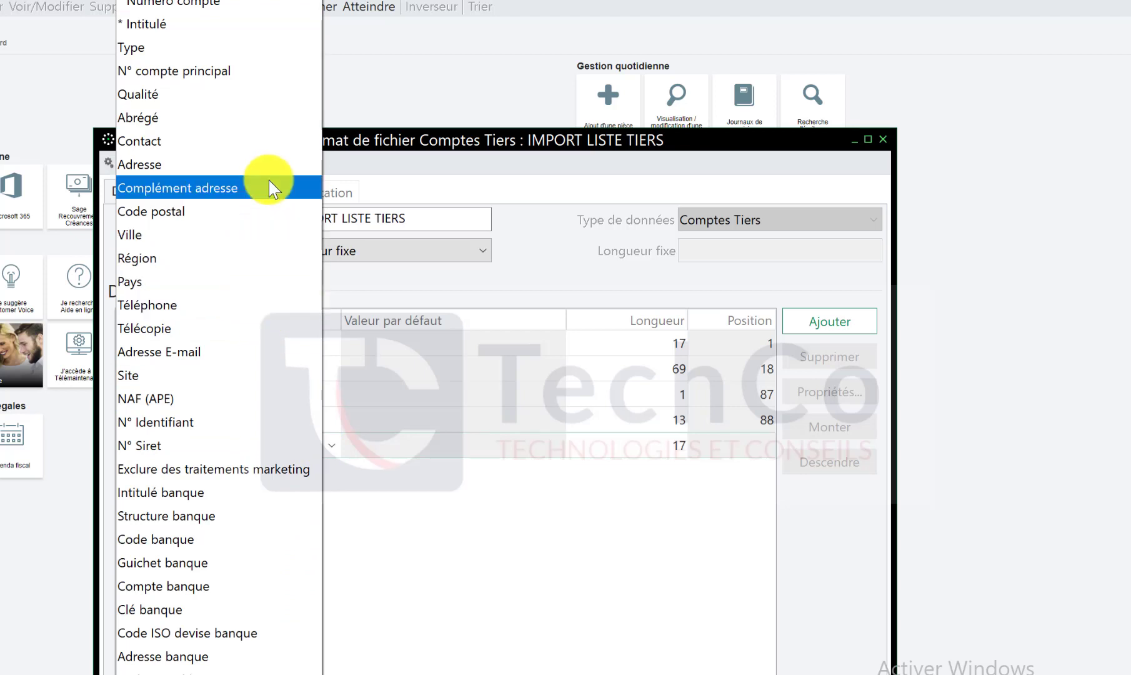
left_click(277, 258)
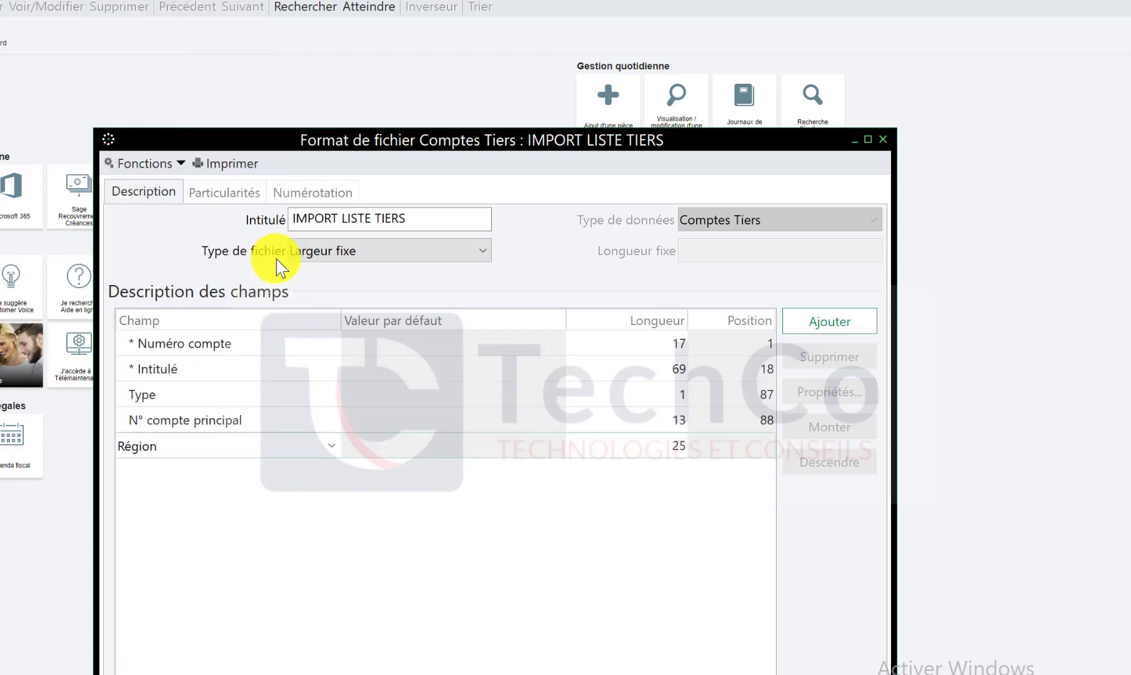
left_click(469, 117)
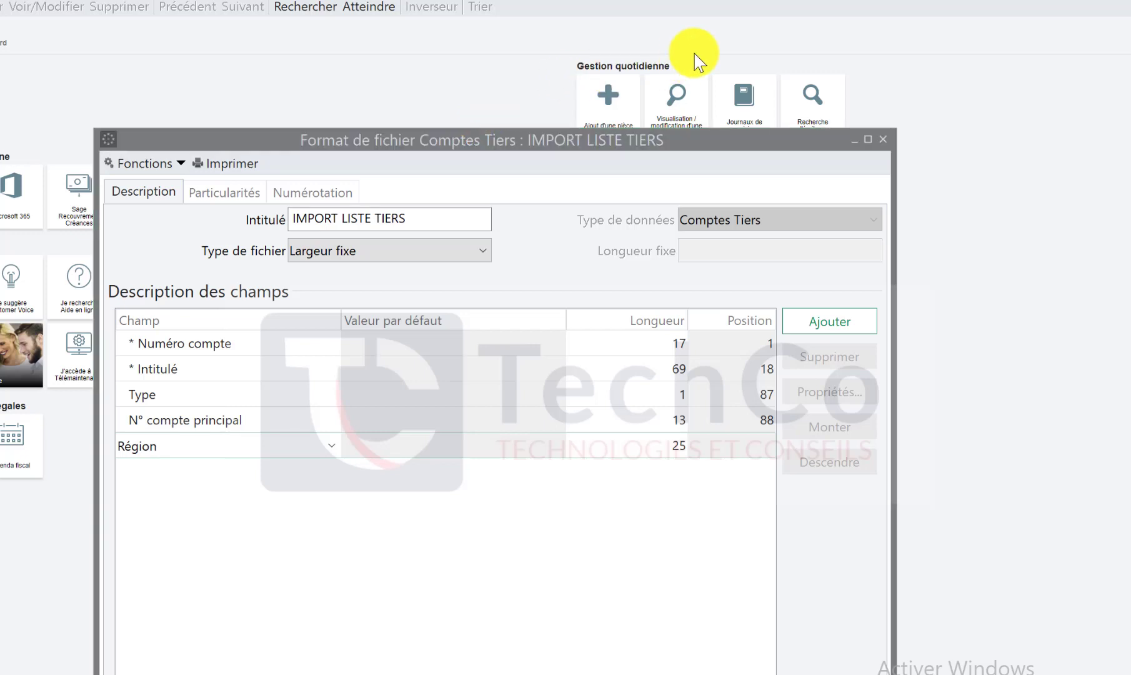
Step: Set the fifth field of the import format to Adresse, below N° compte principal
left_click(321, 443)
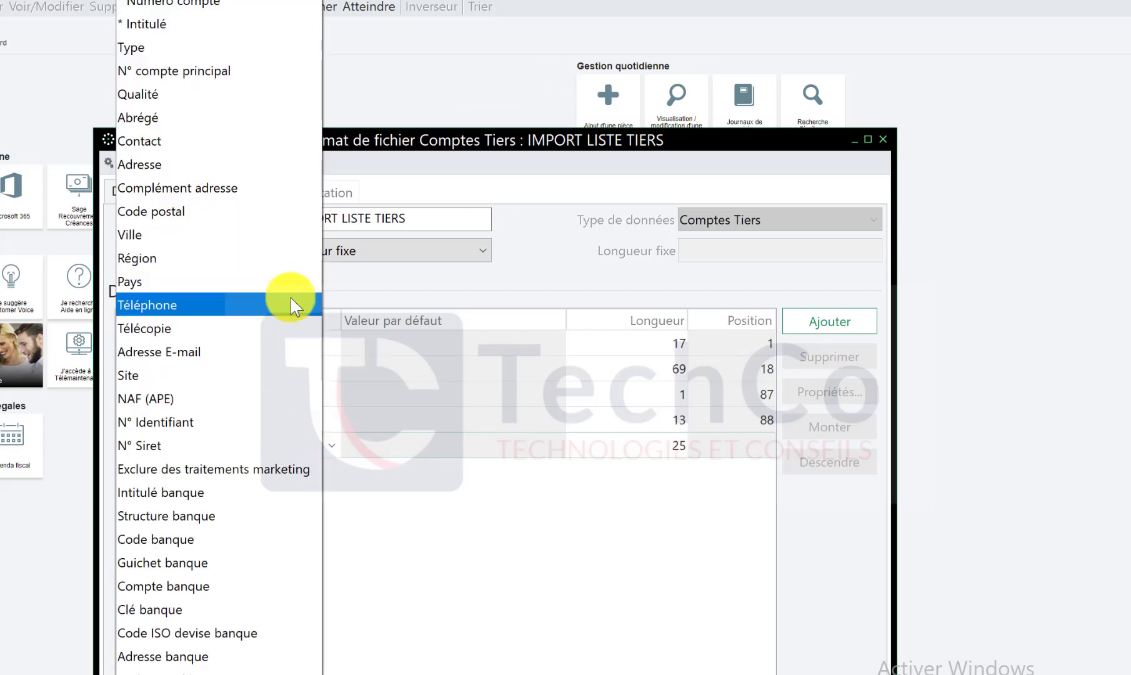
left_click(265, 166)
left_click(290, 520)
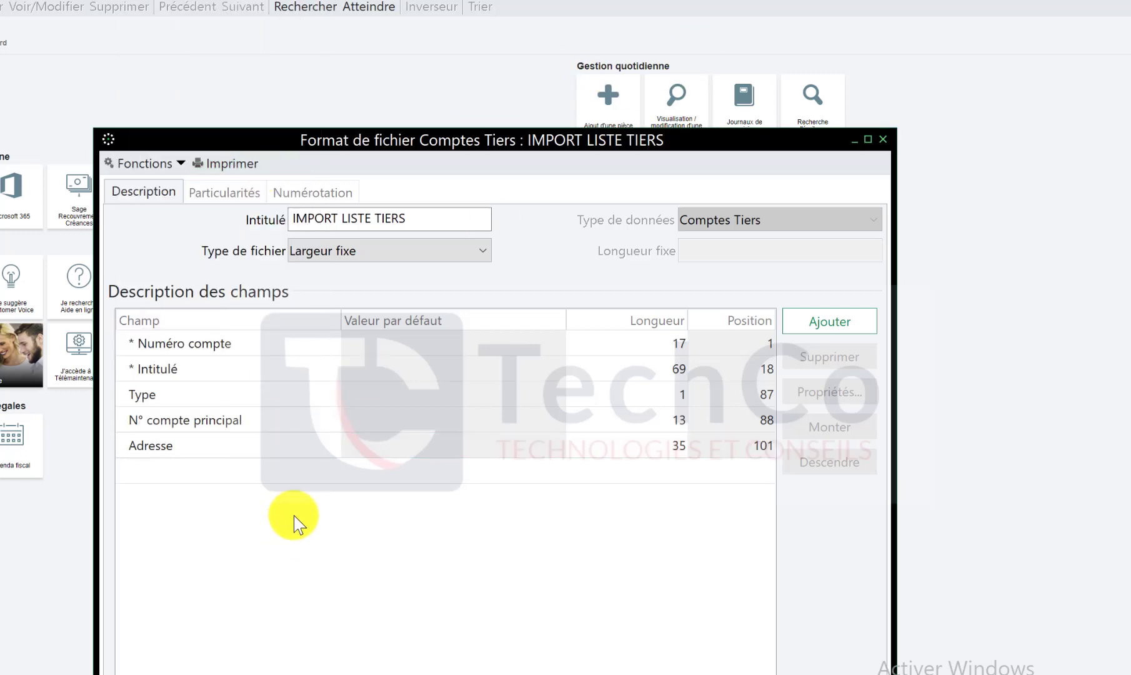
Step: Add Téléphone as the sixth field of the import format, below Adresse
left_click(318, 472)
left_click(329, 472)
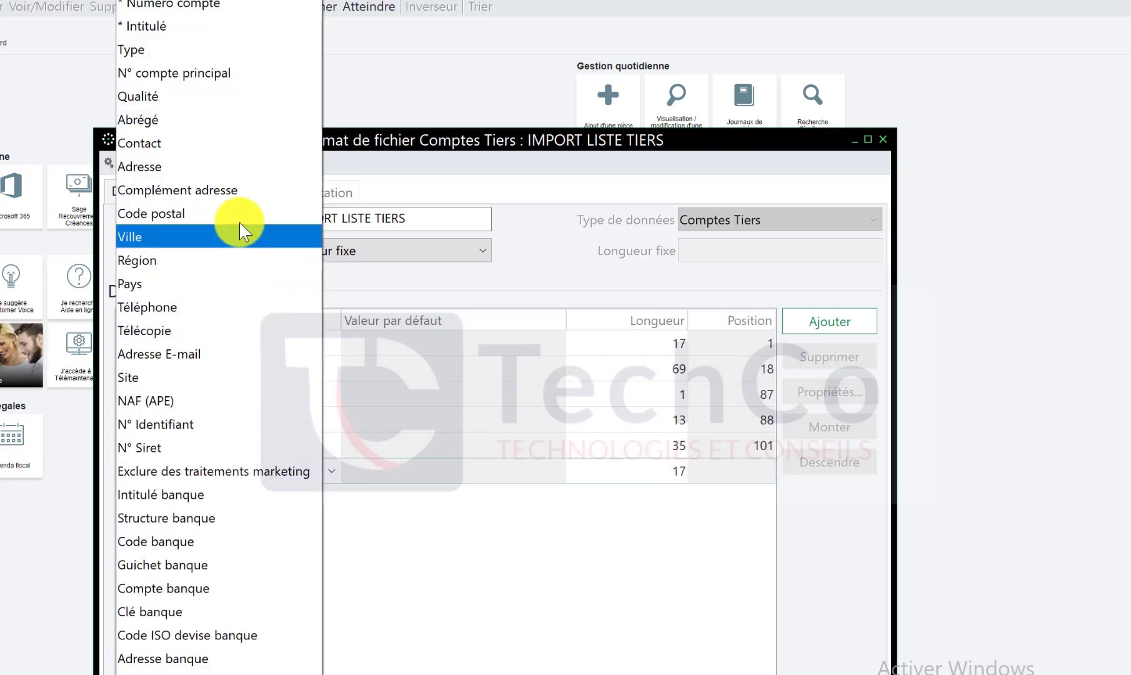
left_click(235, 307)
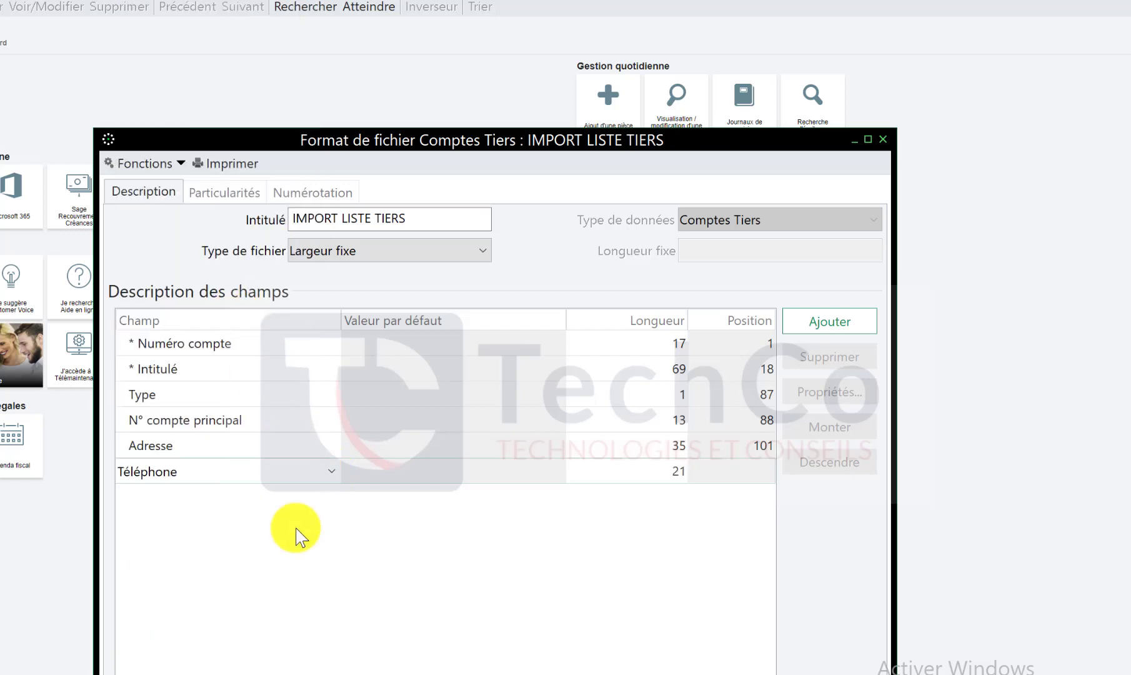
left_click(297, 535)
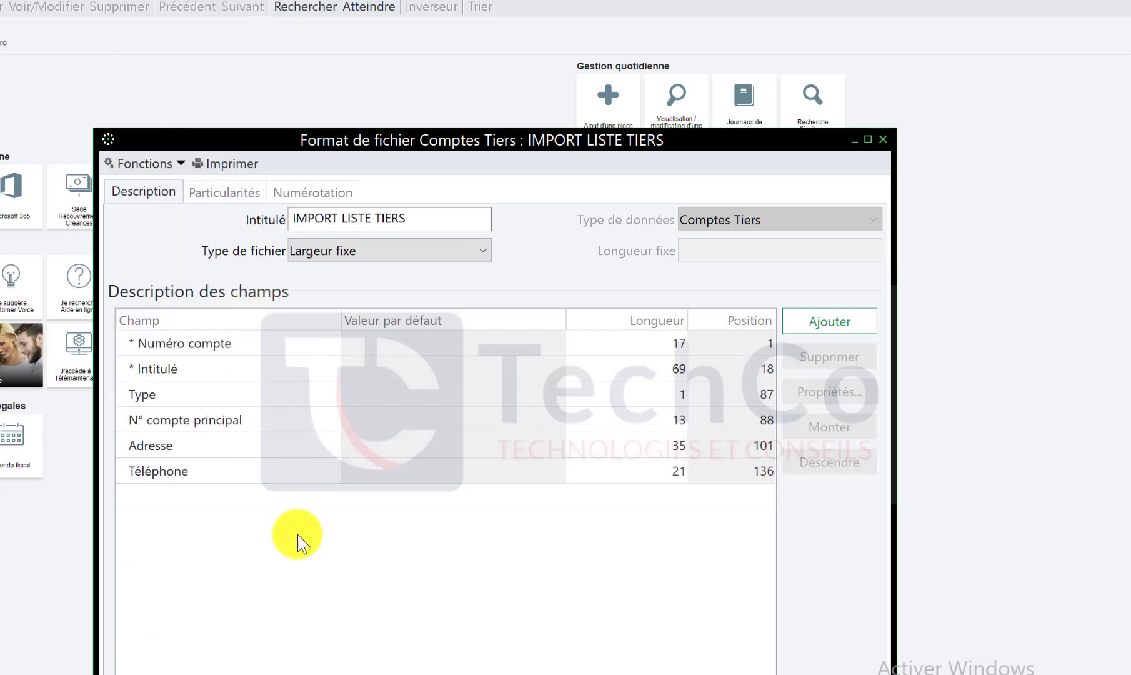
Step: Set the file type of the IMPORT LISTE TIERS format to Délimité and accept losing the field lengths and positions
left_click(260, 422)
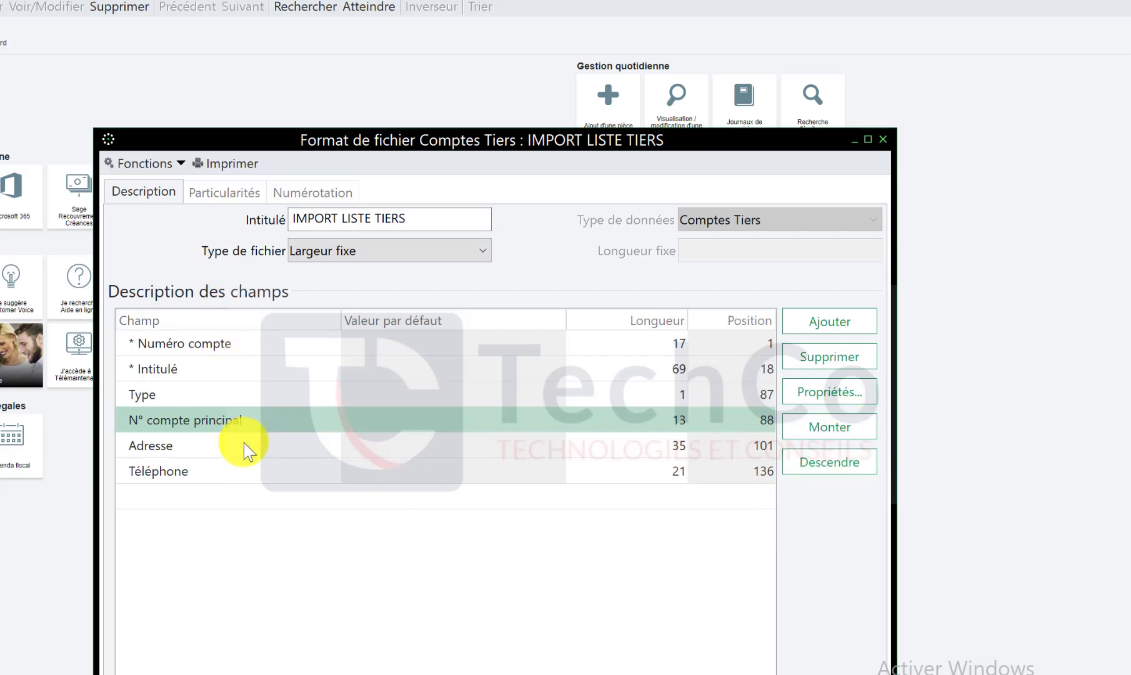
left_click(170, 341)
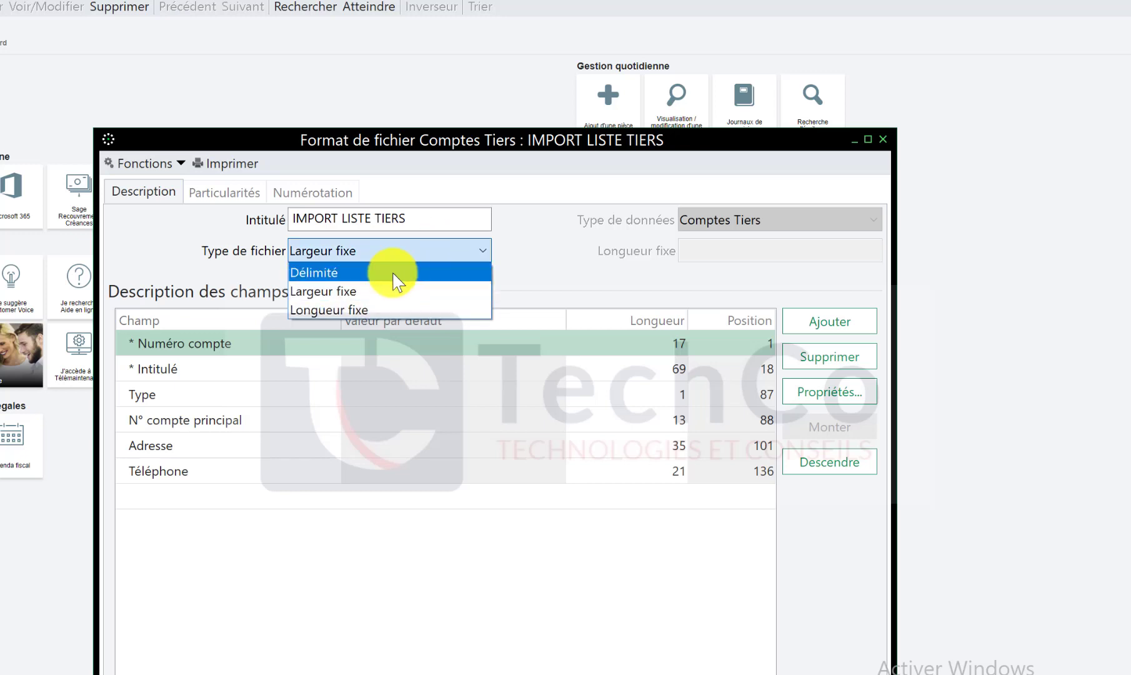
left_click(393, 273)
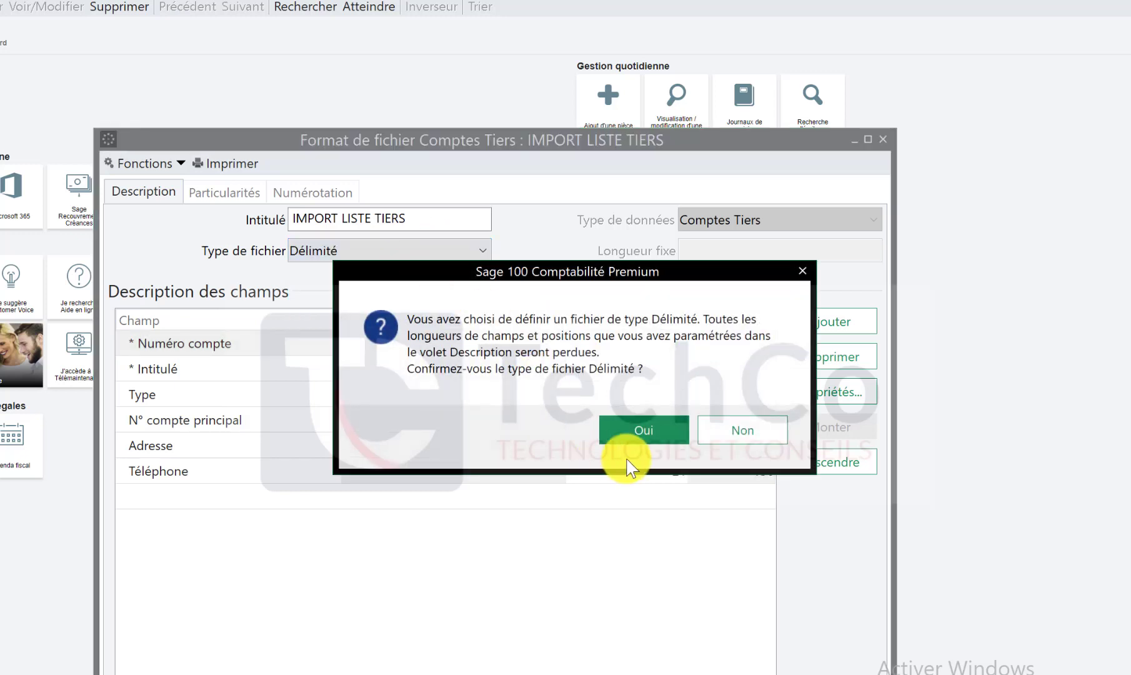
left_click(656, 425)
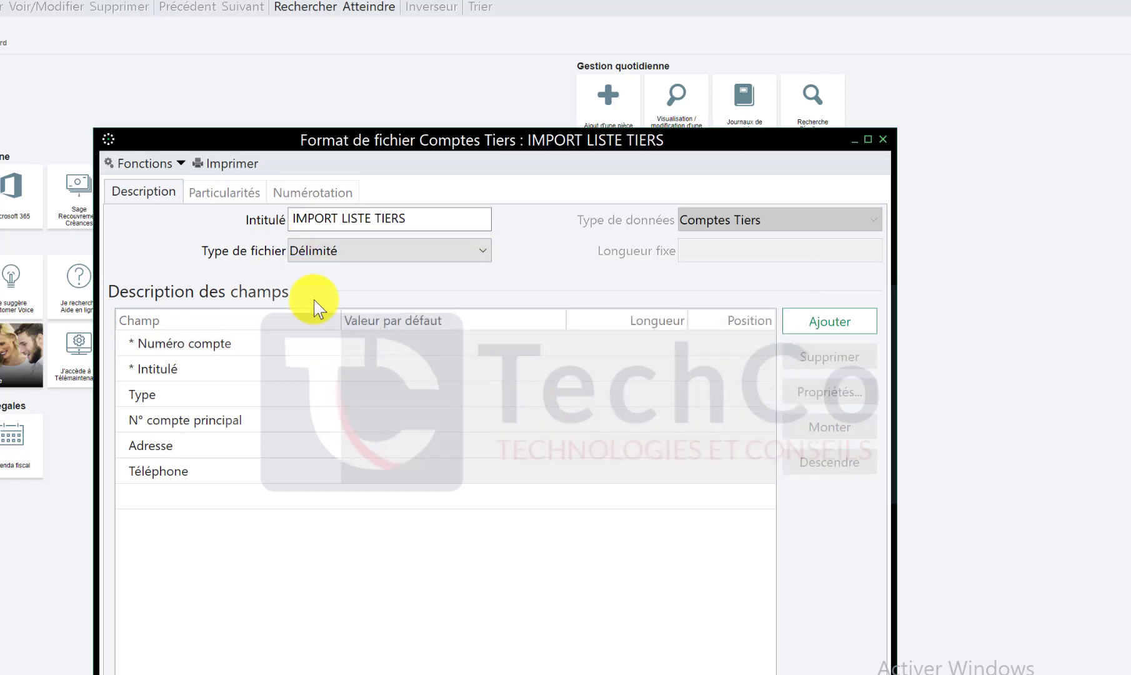
Step: Set the field delimiter of the delimited import file to Point-virgule
left_click(225, 192)
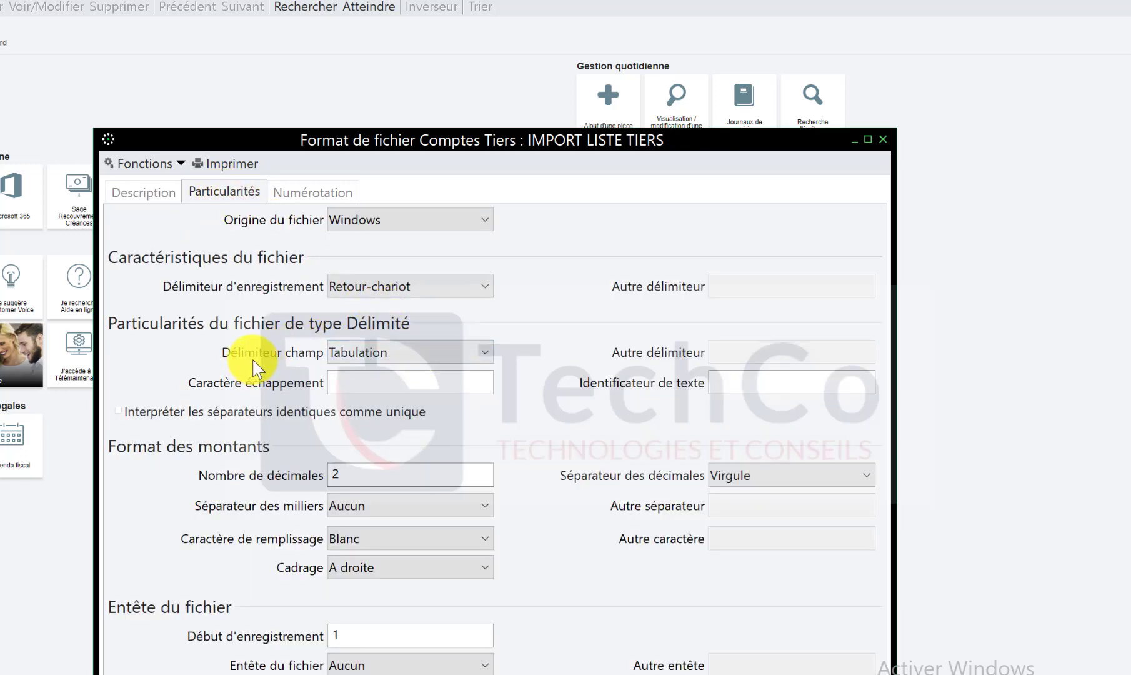
left_click(436, 355)
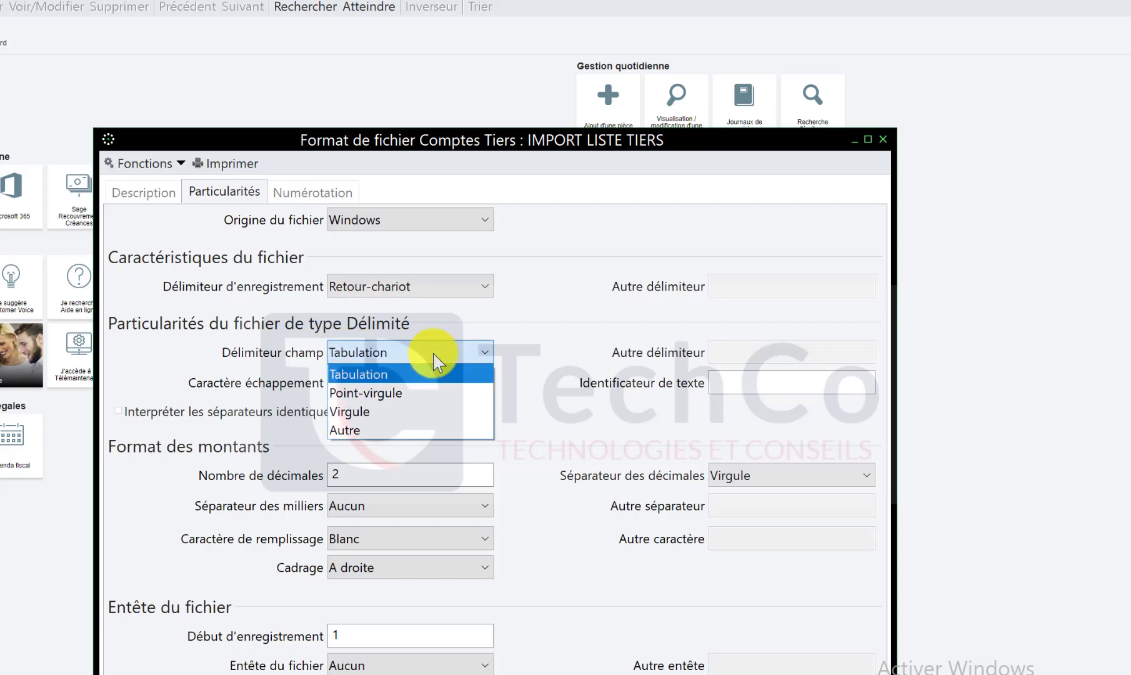
left_click(402, 393)
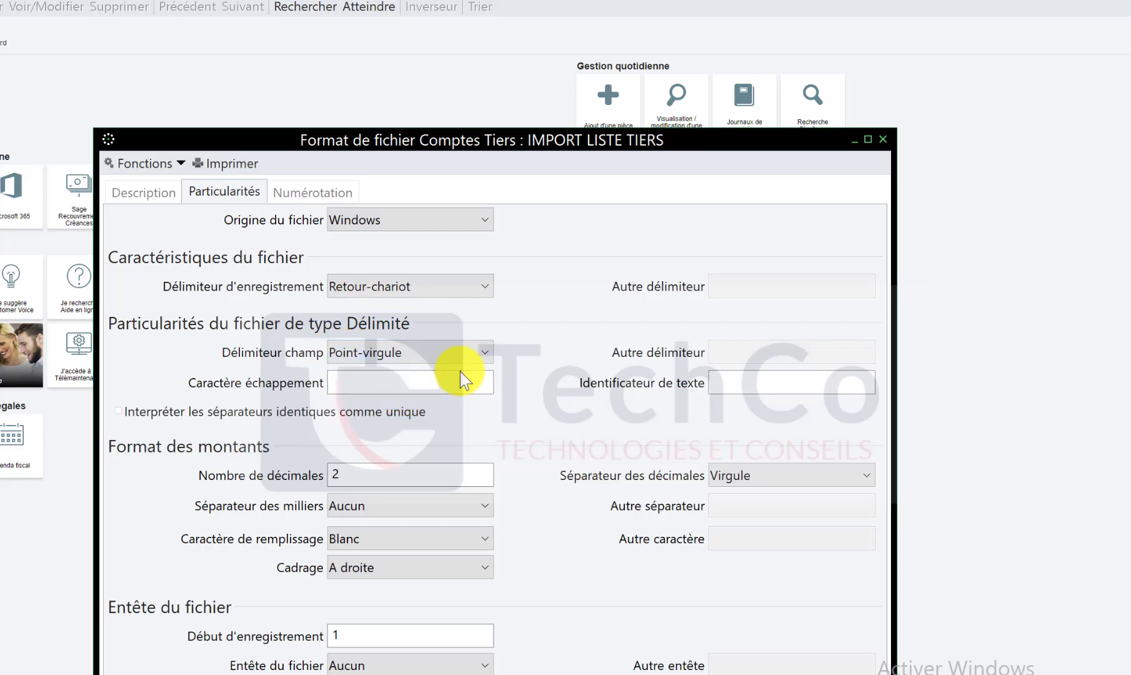
Step: Set the number of decimals to 0 and the record start (Début d'enregistrement) to 2
double_click(401, 474)
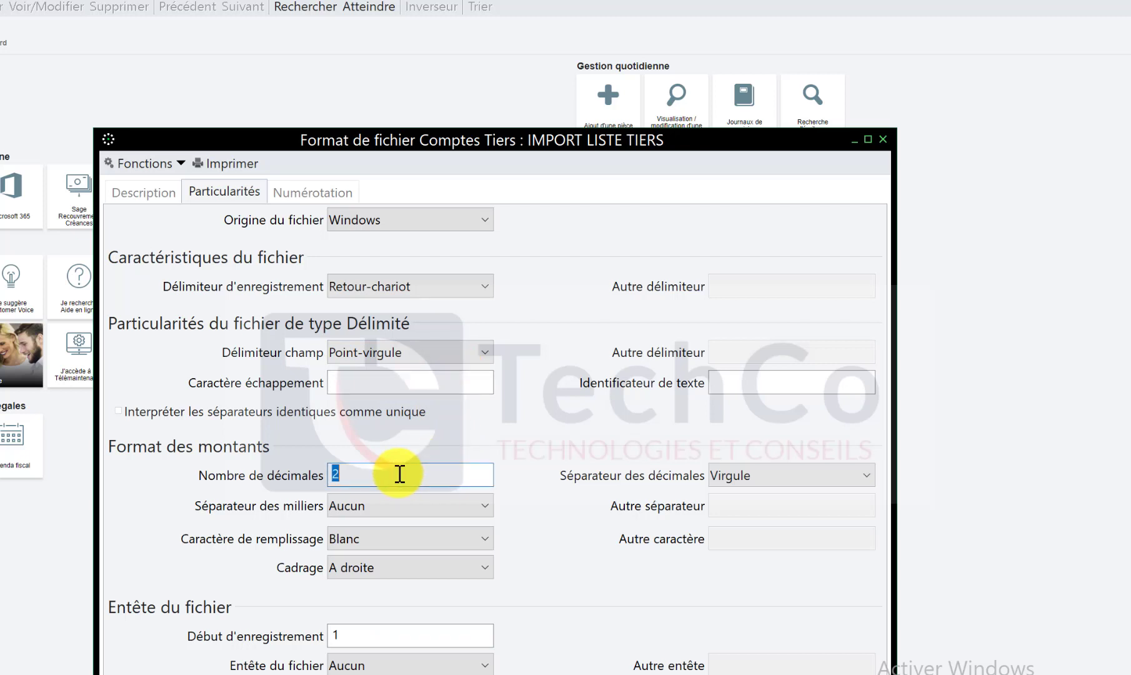
type("0")
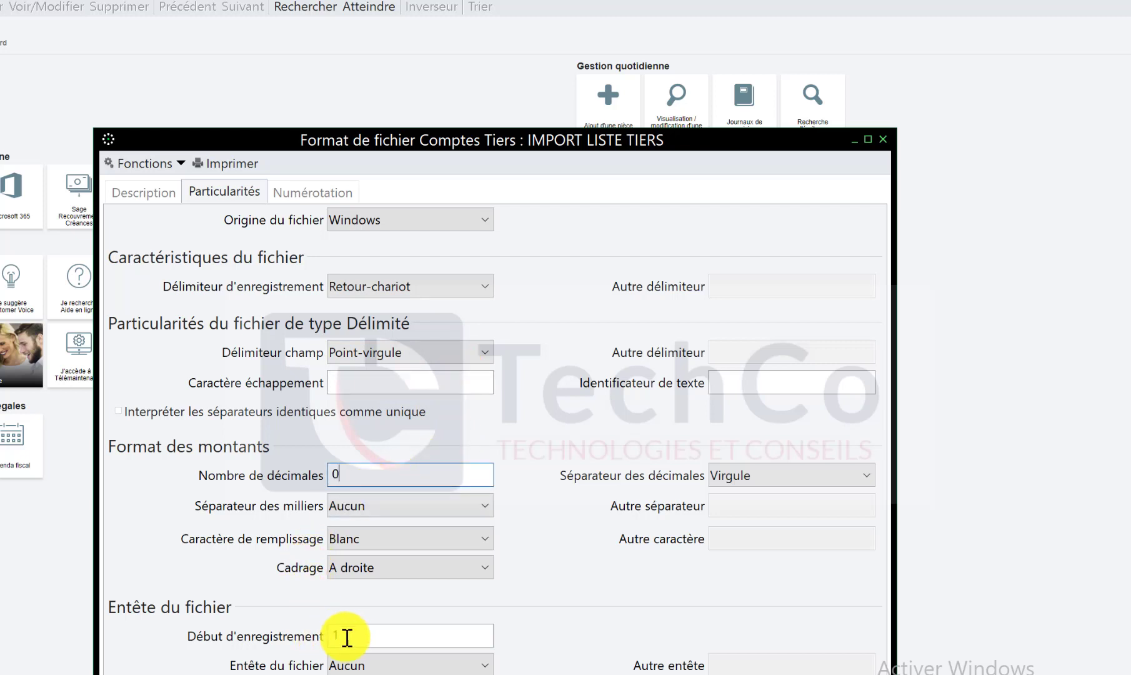
double_click(357, 643)
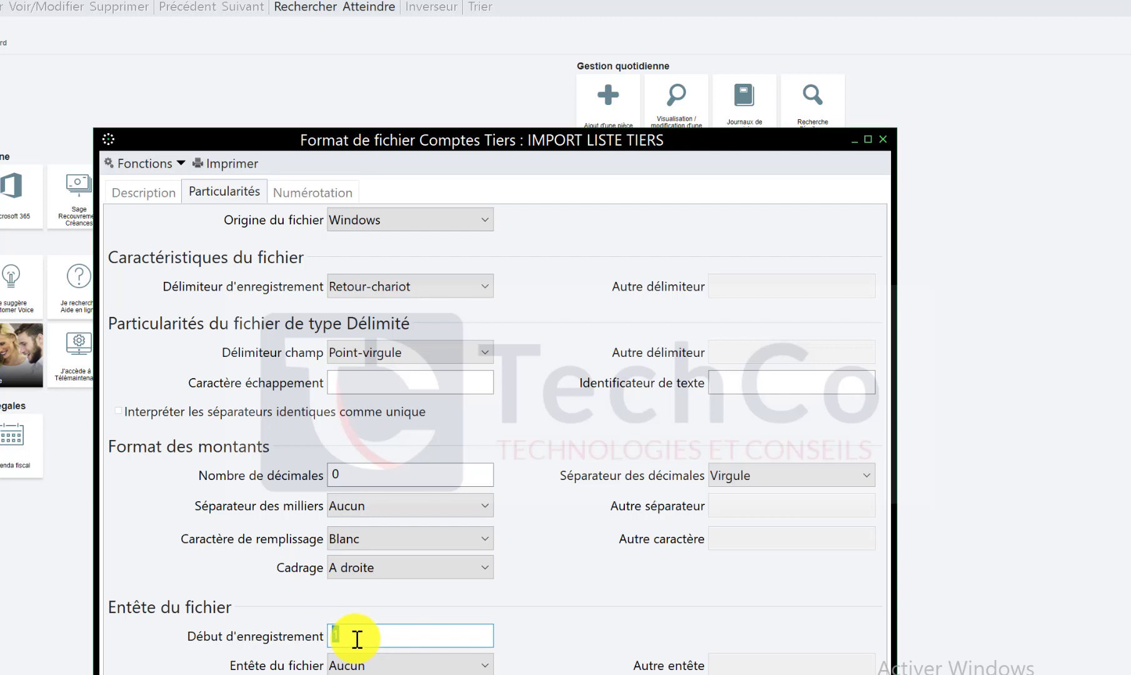
type("2")
left_click_drag(367, 636, 316, 641)
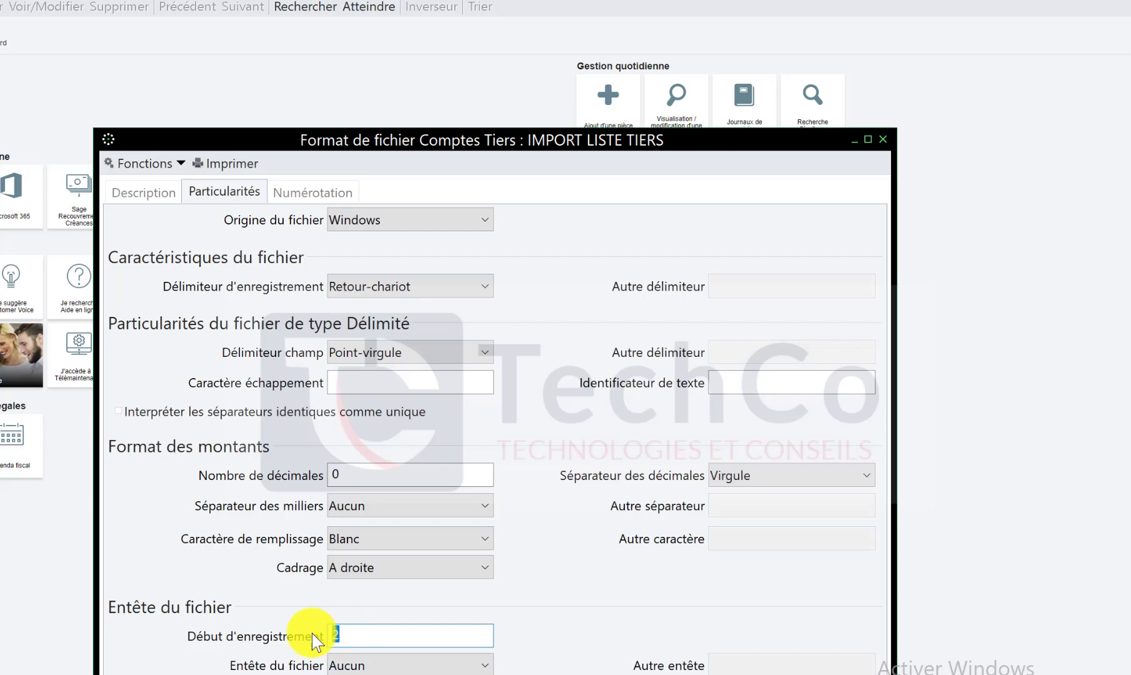
Step: In the third-party account numbering rules, set the N° compte Après values to 401* for 401* and 411* for 411*
left_click(302, 195)
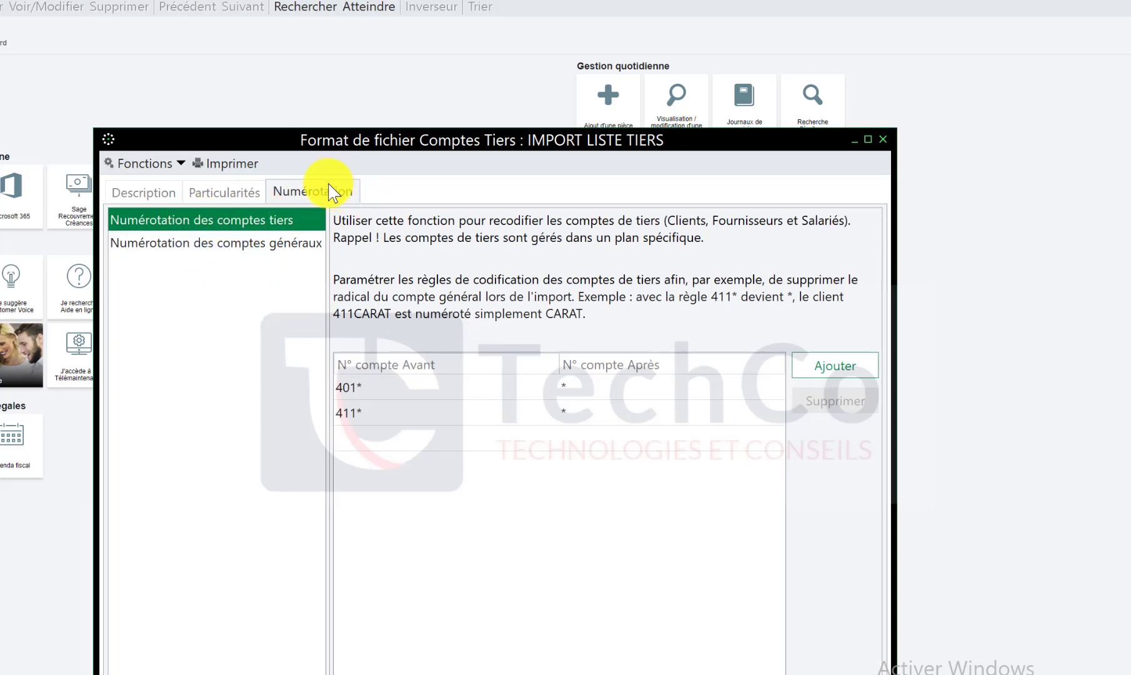
left_click(278, 245)
left_click(277, 219)
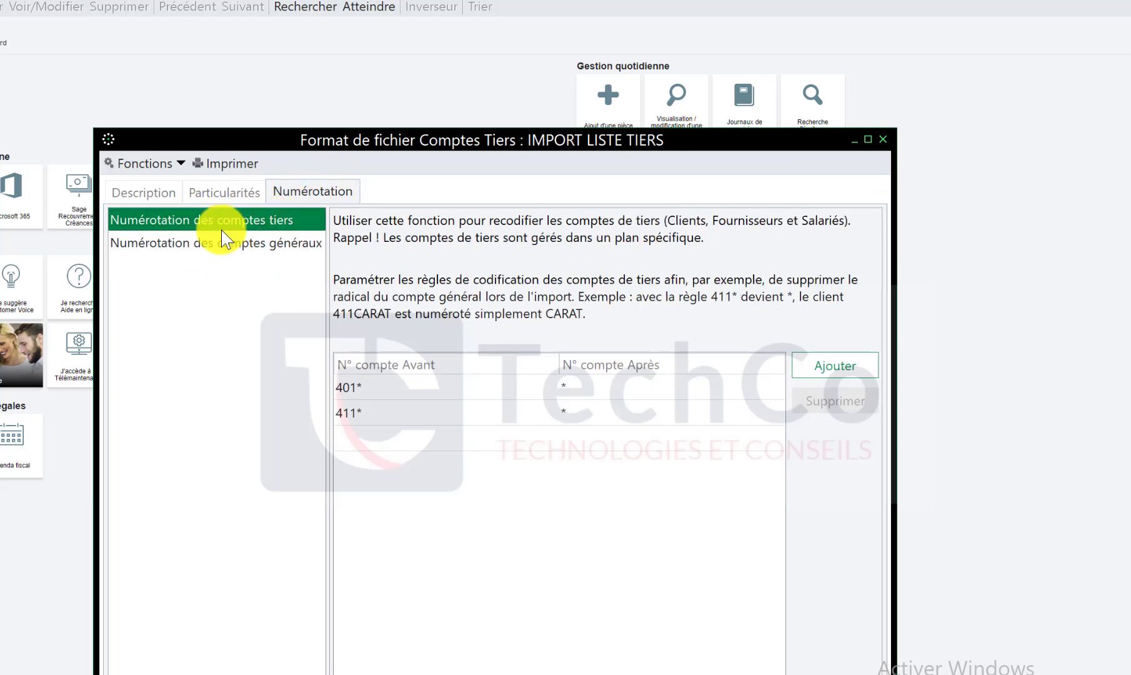
left_click(245, 247)
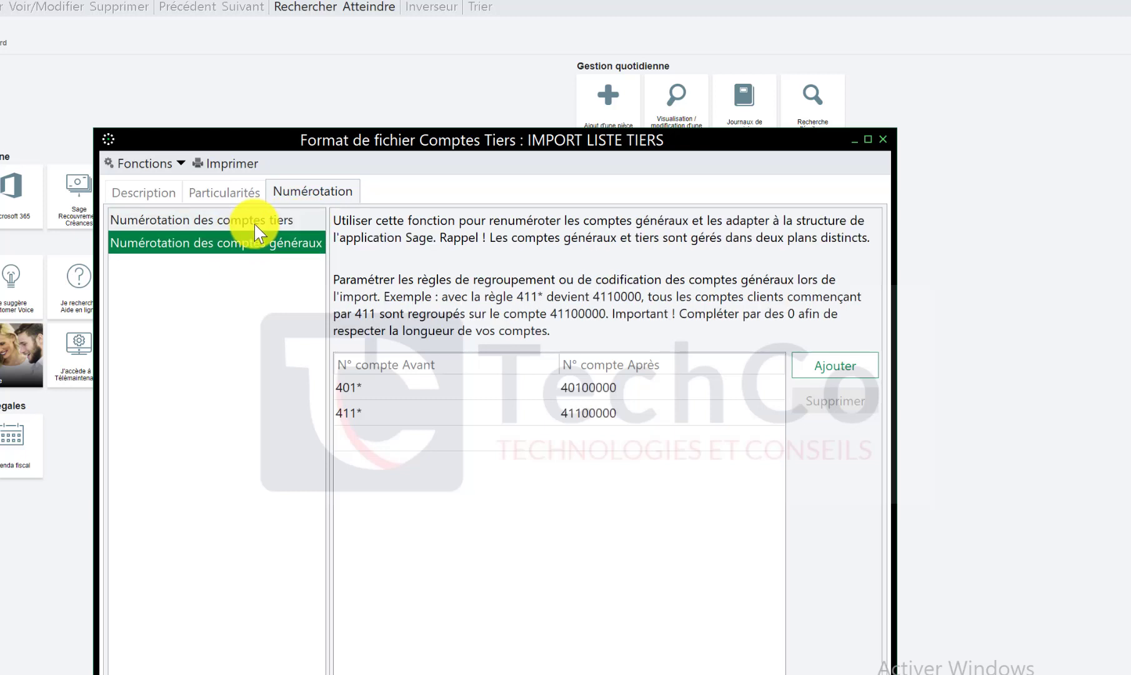
left_click(262, 221)
double_click(370, 387)
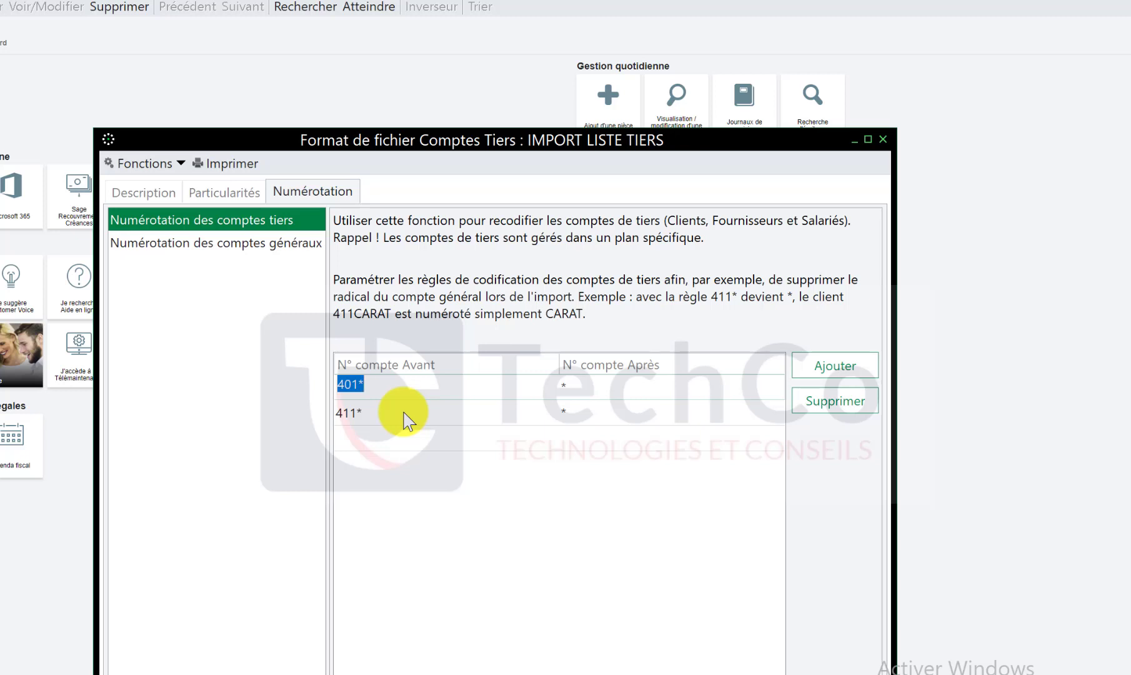
left_click(572, 392)
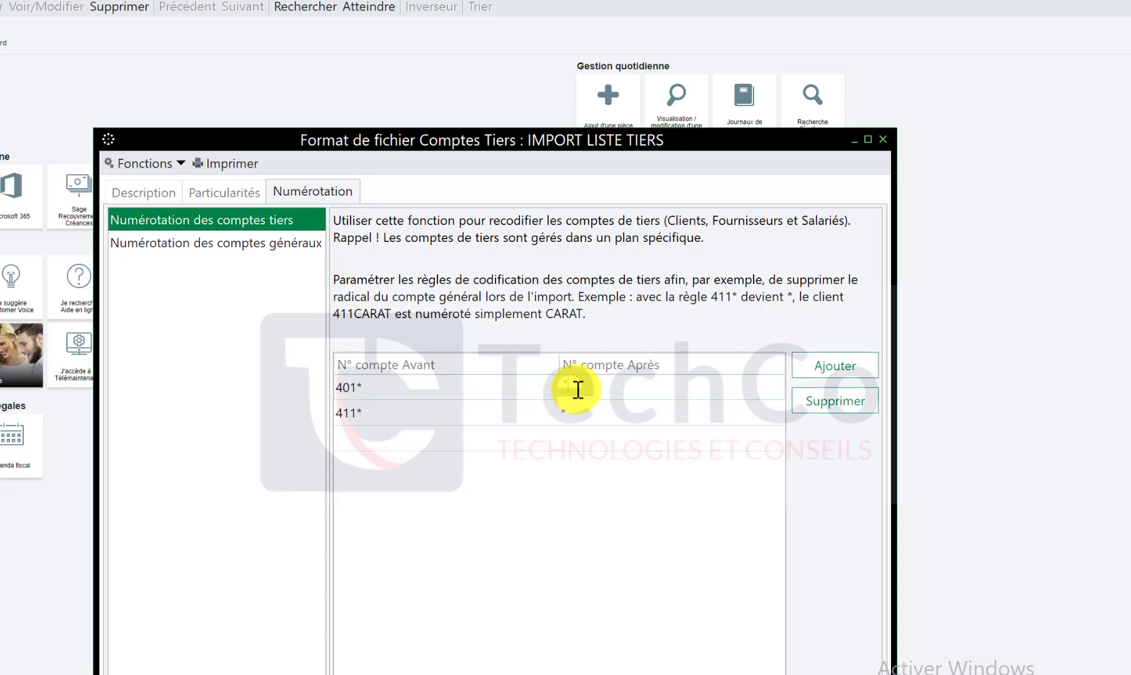
double_click(578, 389)
type("401*")
left_click(381, 415)
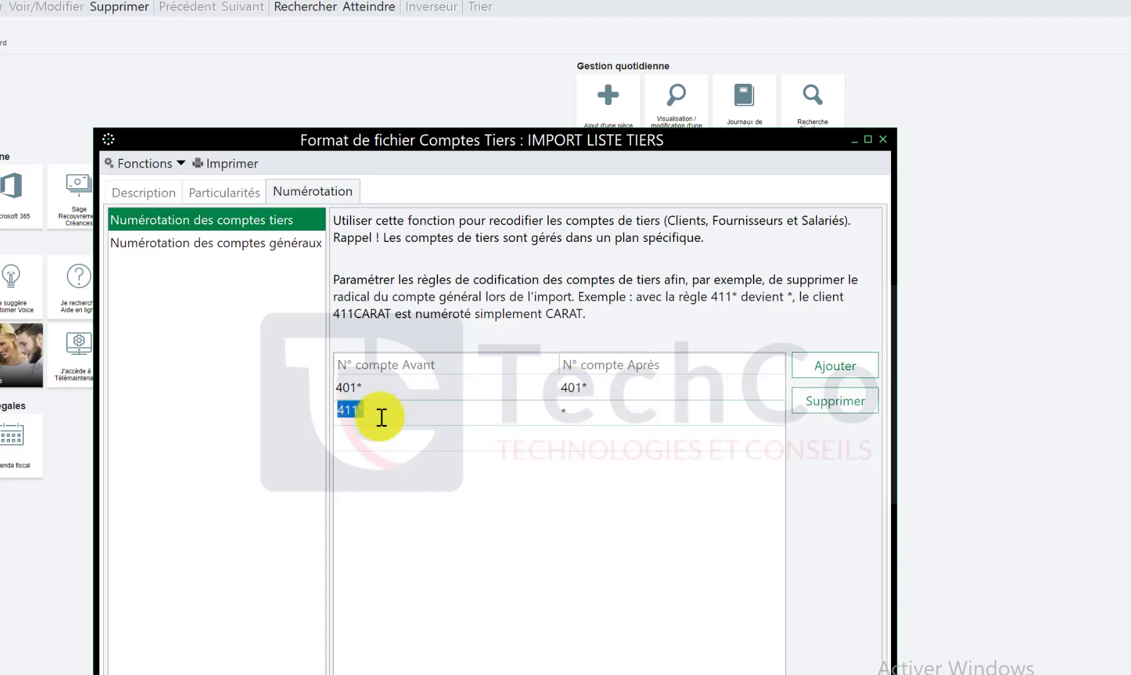
double_click(592, 418)
type("411*")
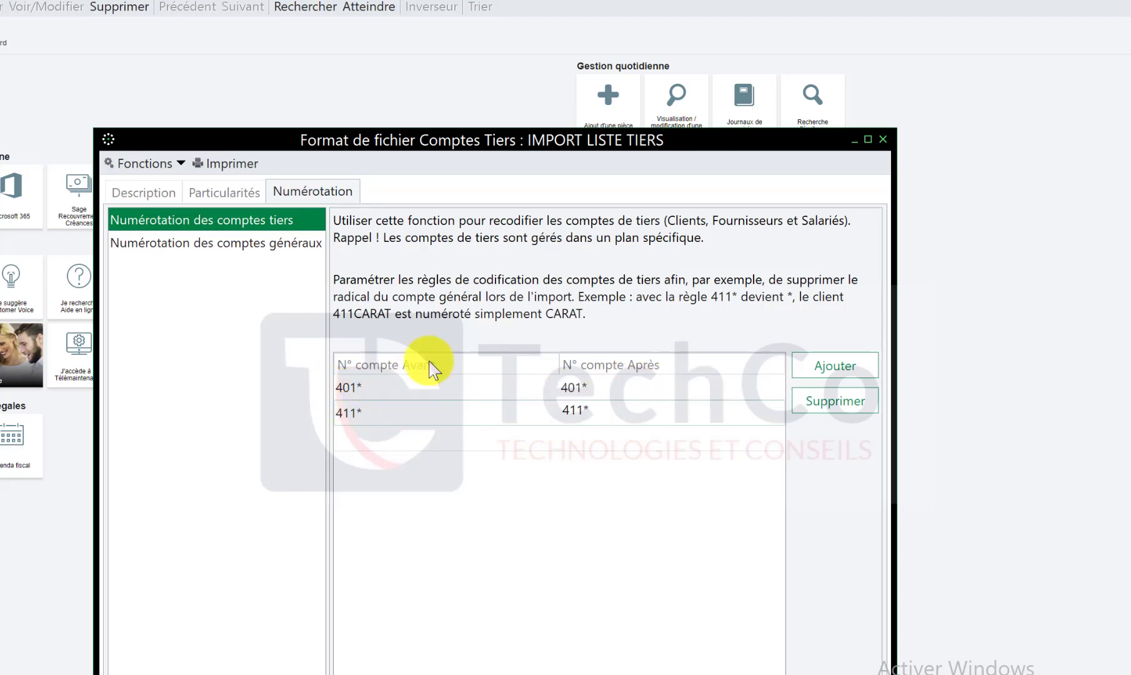
Step: In the general account numbering rules, map 401* to 401* and 411* to 411*, and validate the format
left_click(267, 245)
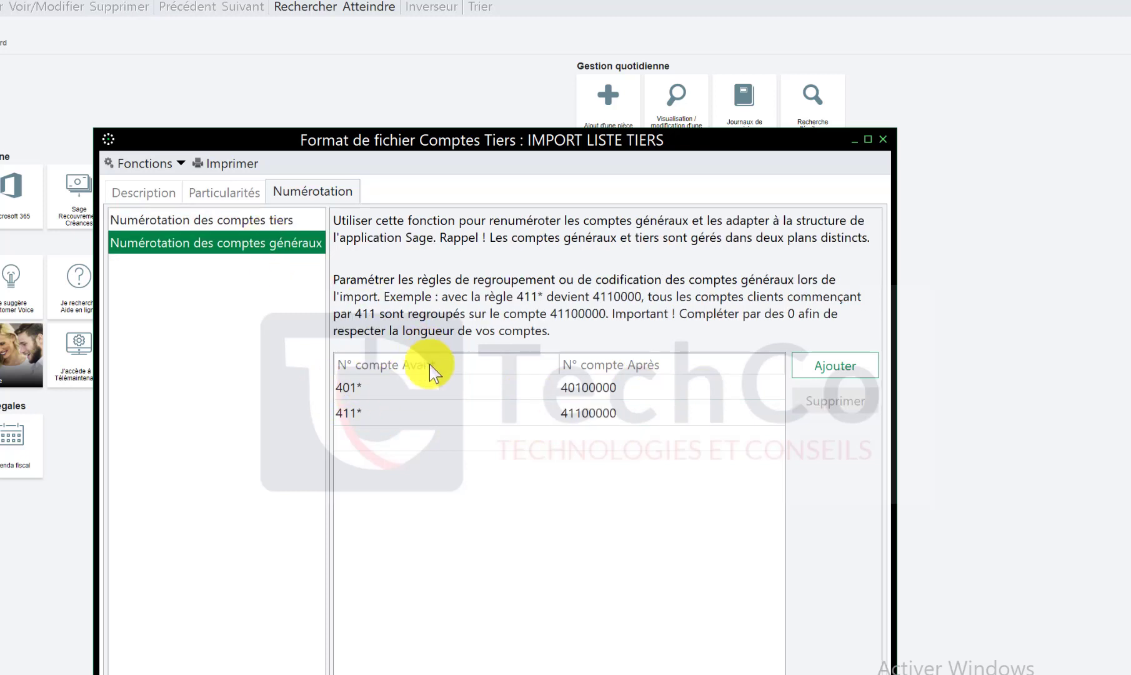
left_click(390, 391)
key("ctrl+c")
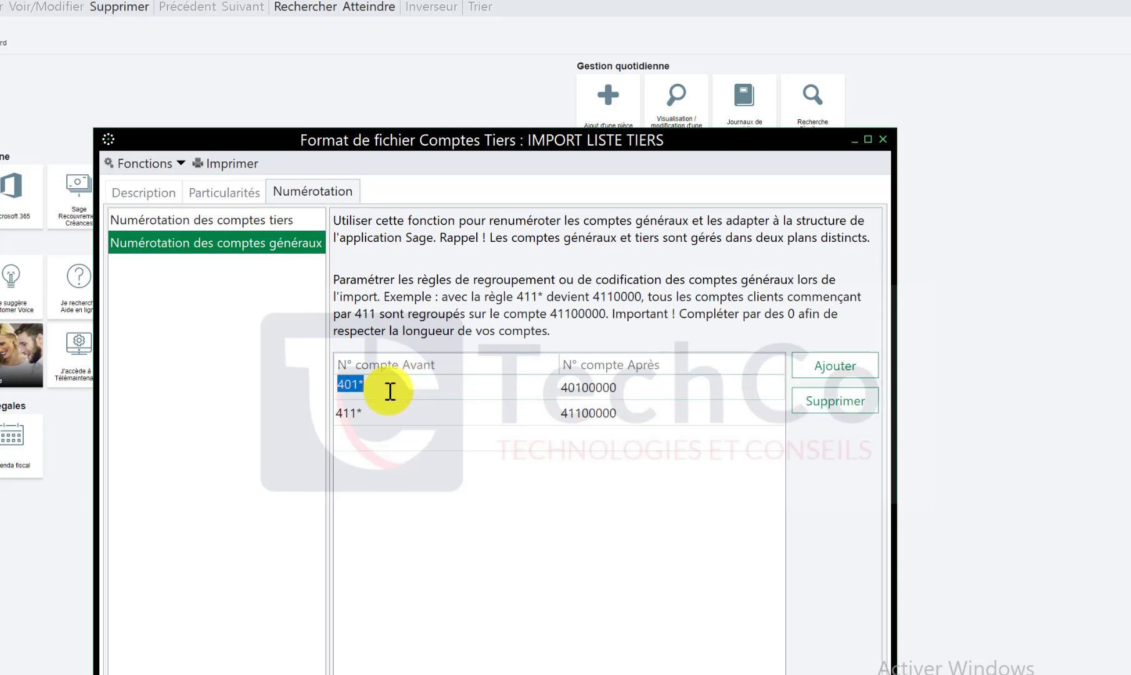
left_click(622, 389)
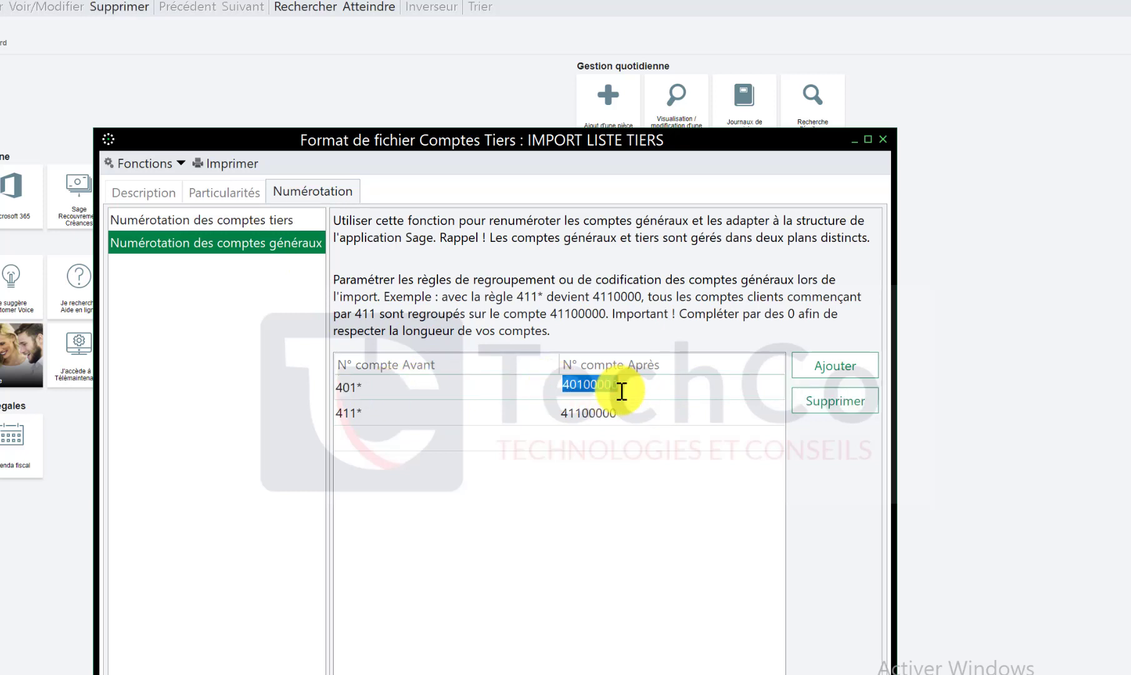
key("ctrl+v")
left_click(398, 415)
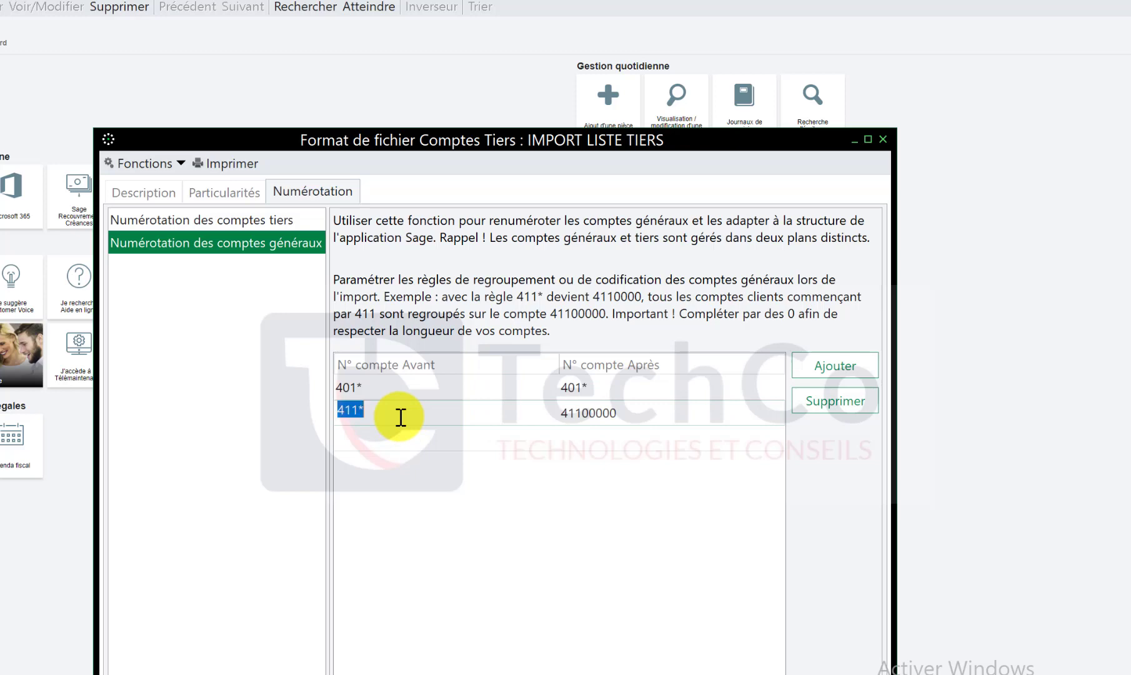
left_click(639, 415)
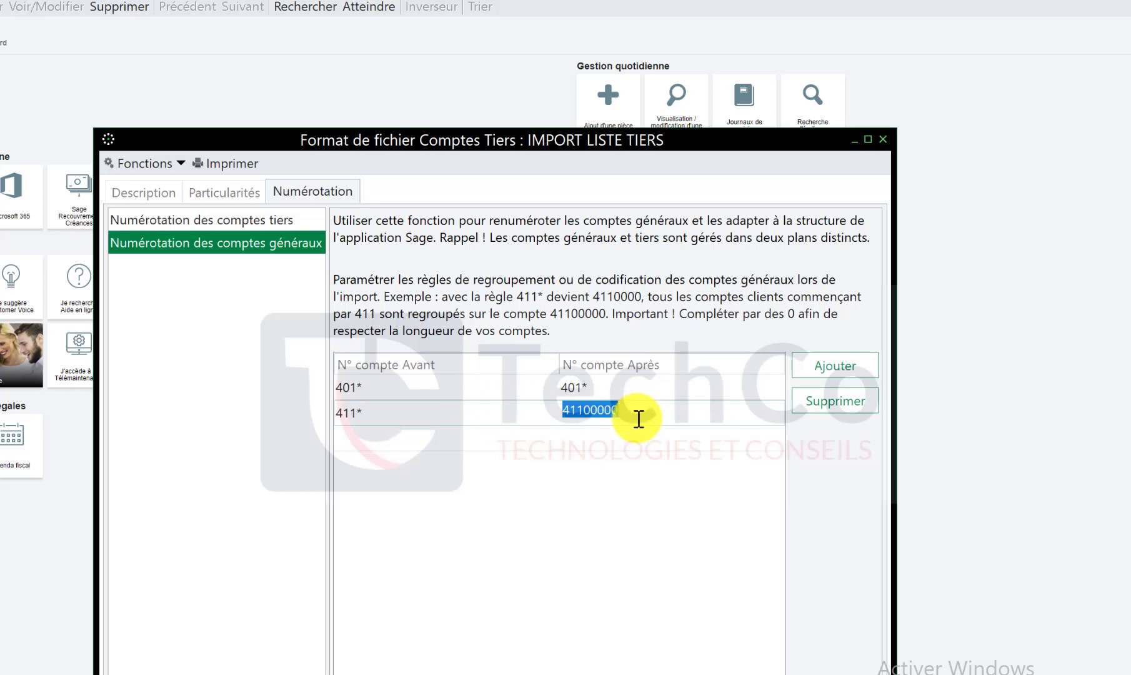
type("411*")
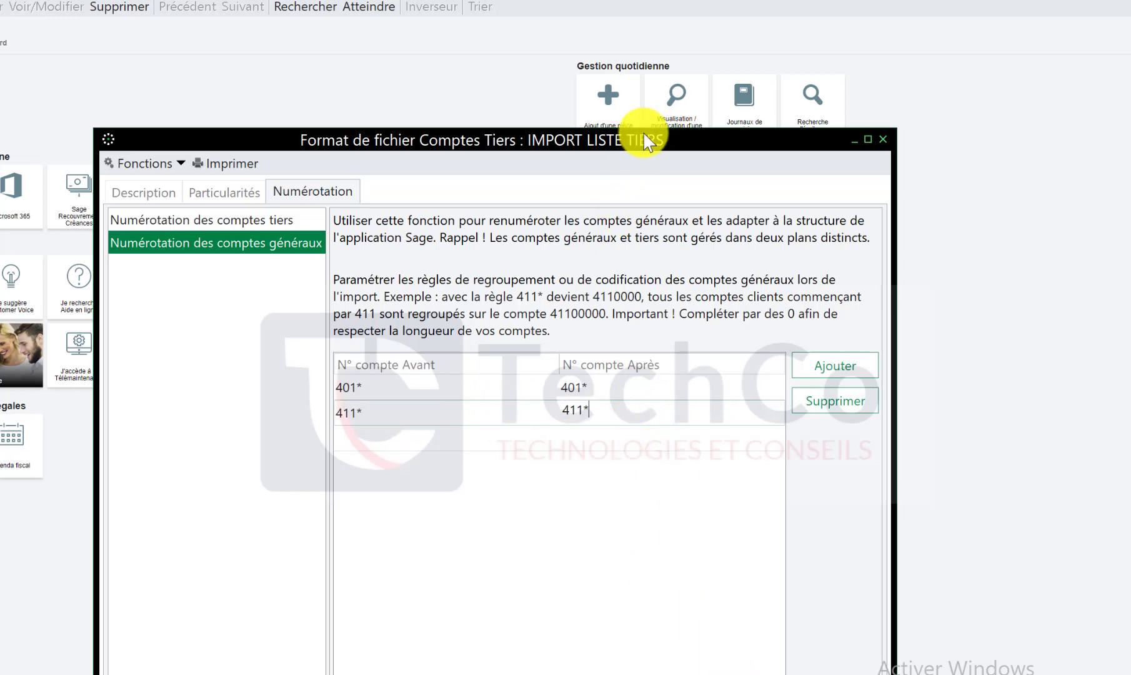
left_click_drag(653, 141, 634, 77)
left_click(695, 666)
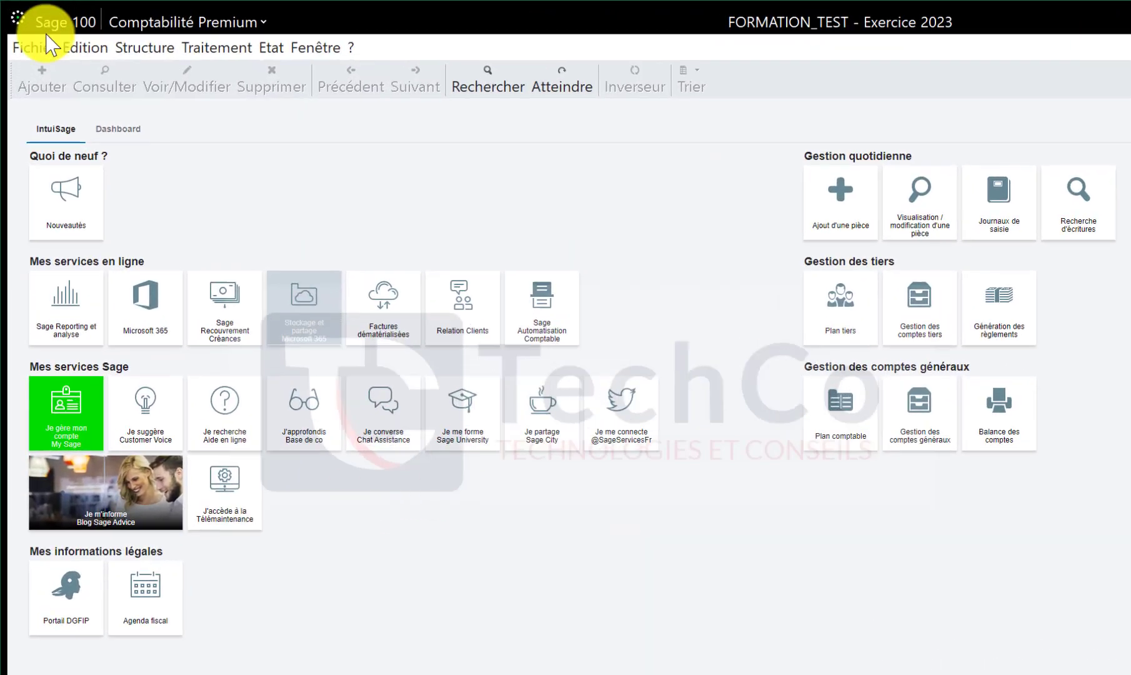
Step: Start a parametrable import and open the IMPORT LISTE TIERS format from the FORMATION_TEST folder
left_click(49, 55)
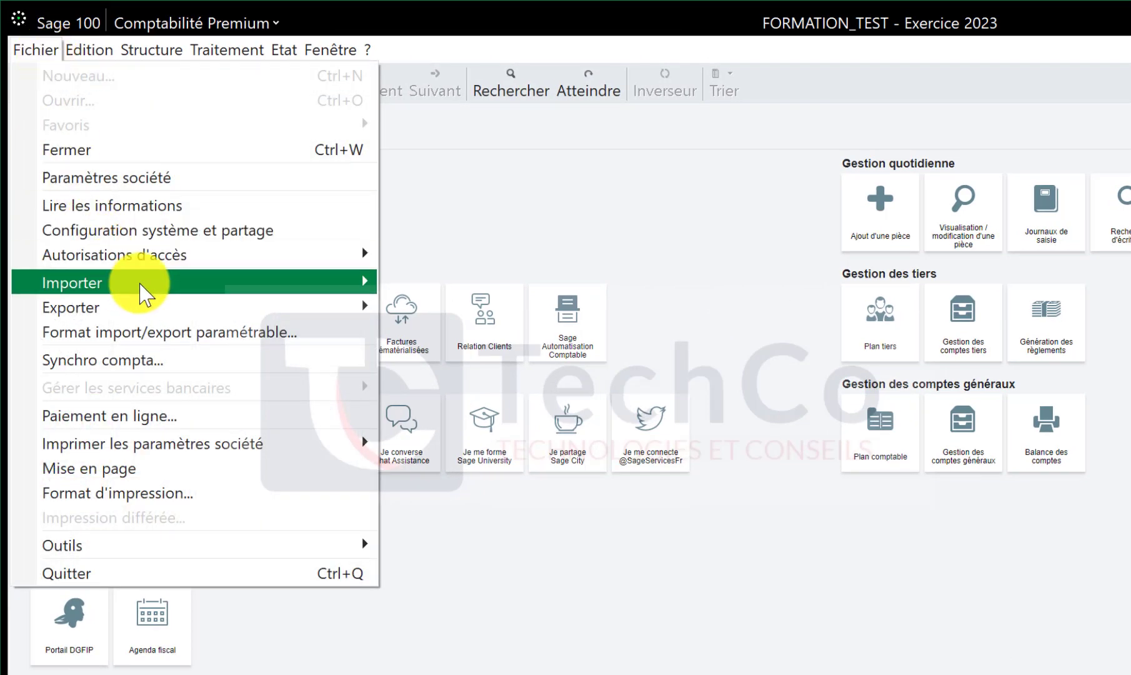
mouse_move(143, 285)
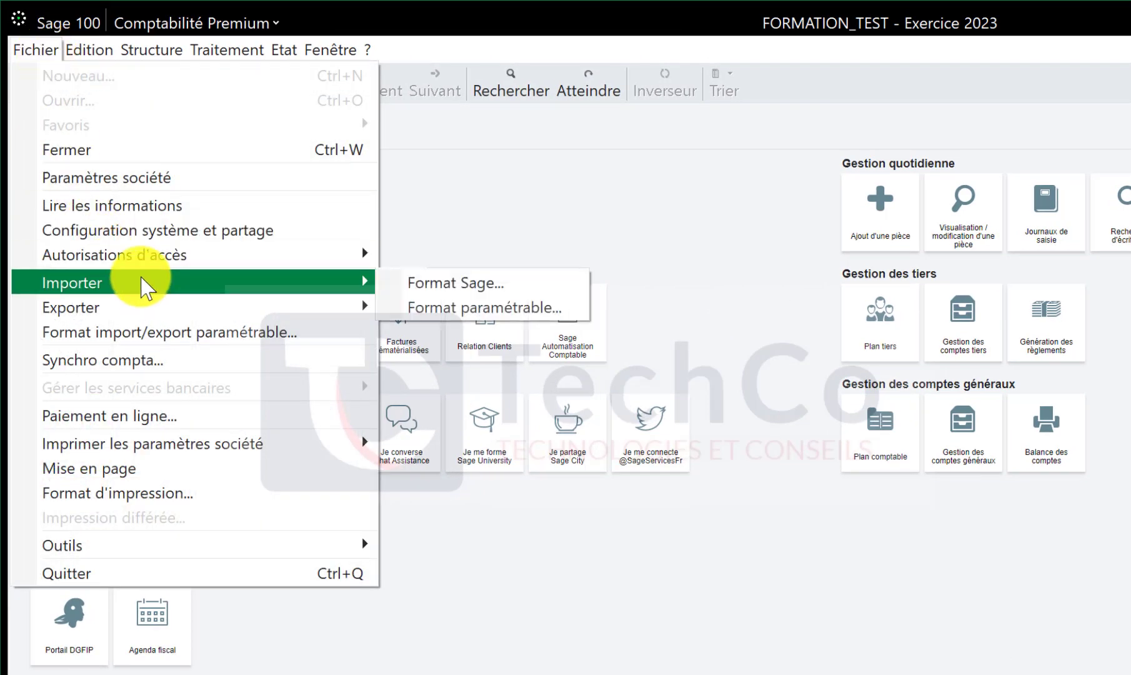
left_click(423, 302)
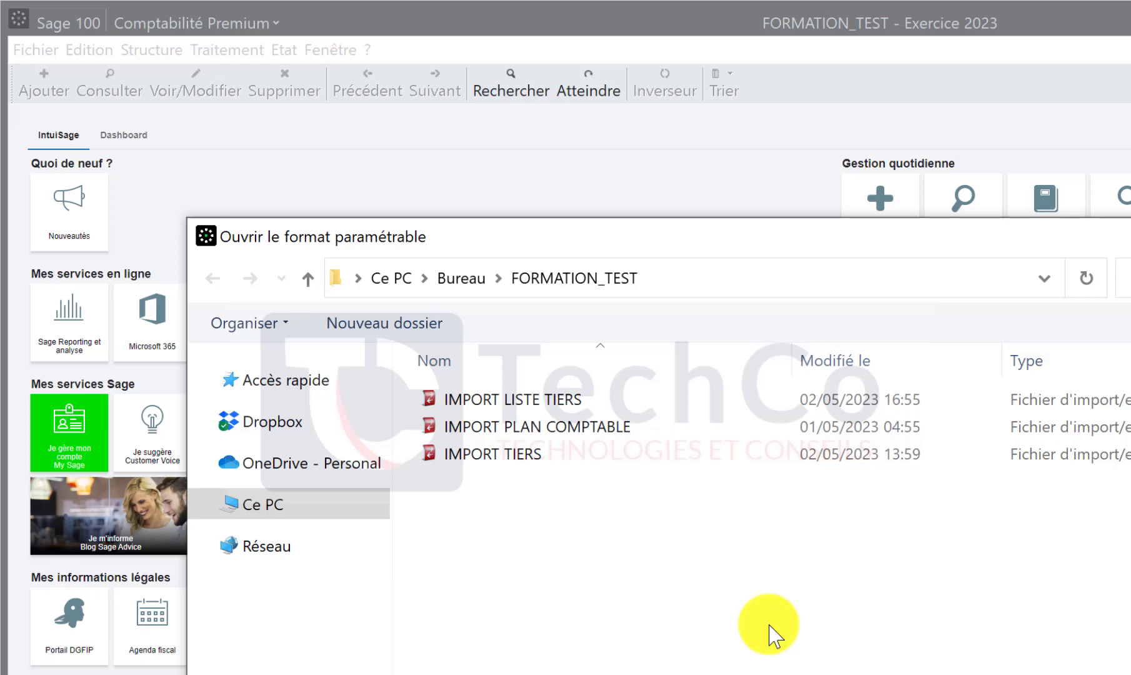
left_click(590, 403)
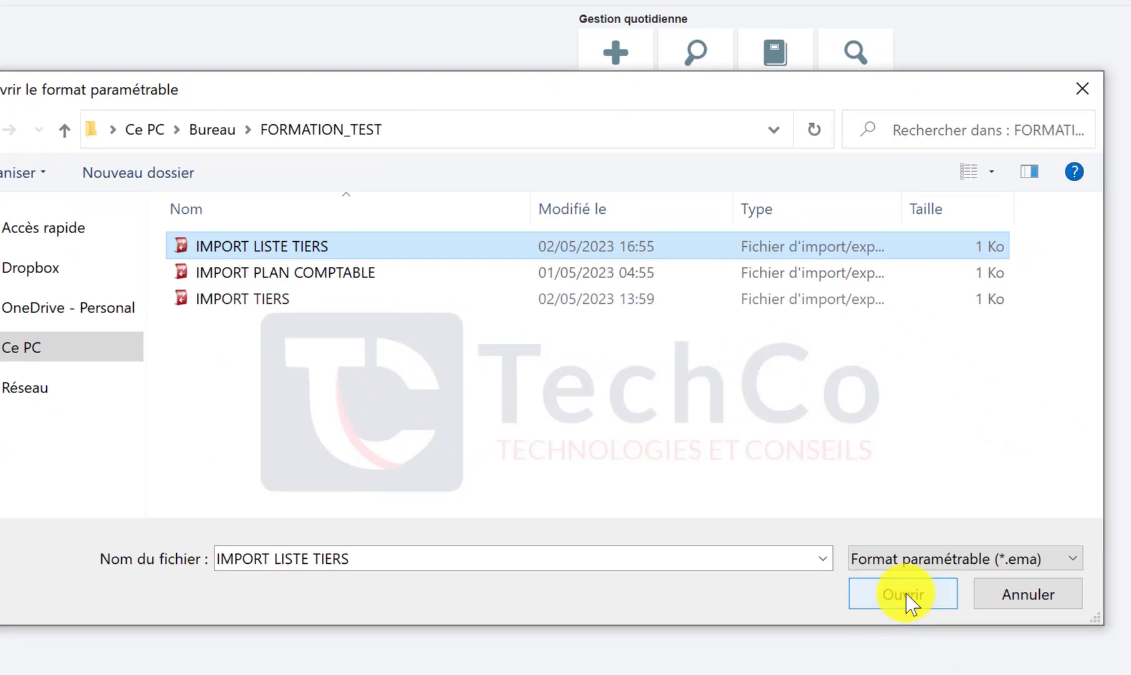
left_click(933, 614)
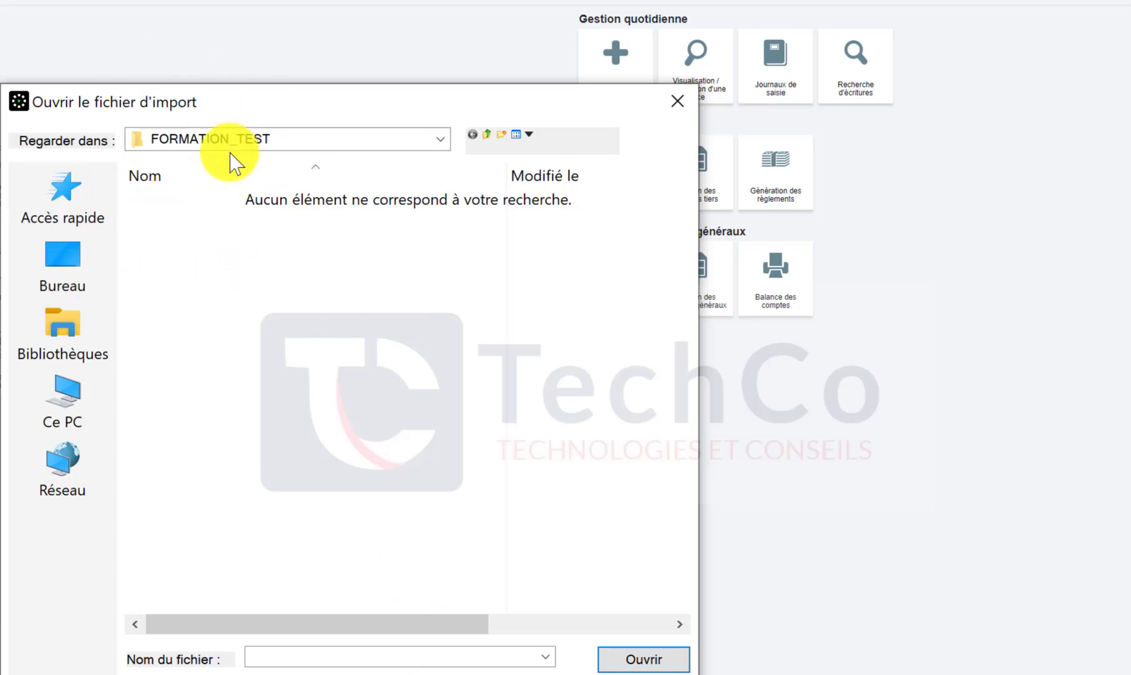
Step: Show all file types in the FORMATION_TEST folder and import the LISTE DES TIERS CSV file, acknowledging the end of the procedure
left_click(400, 674)
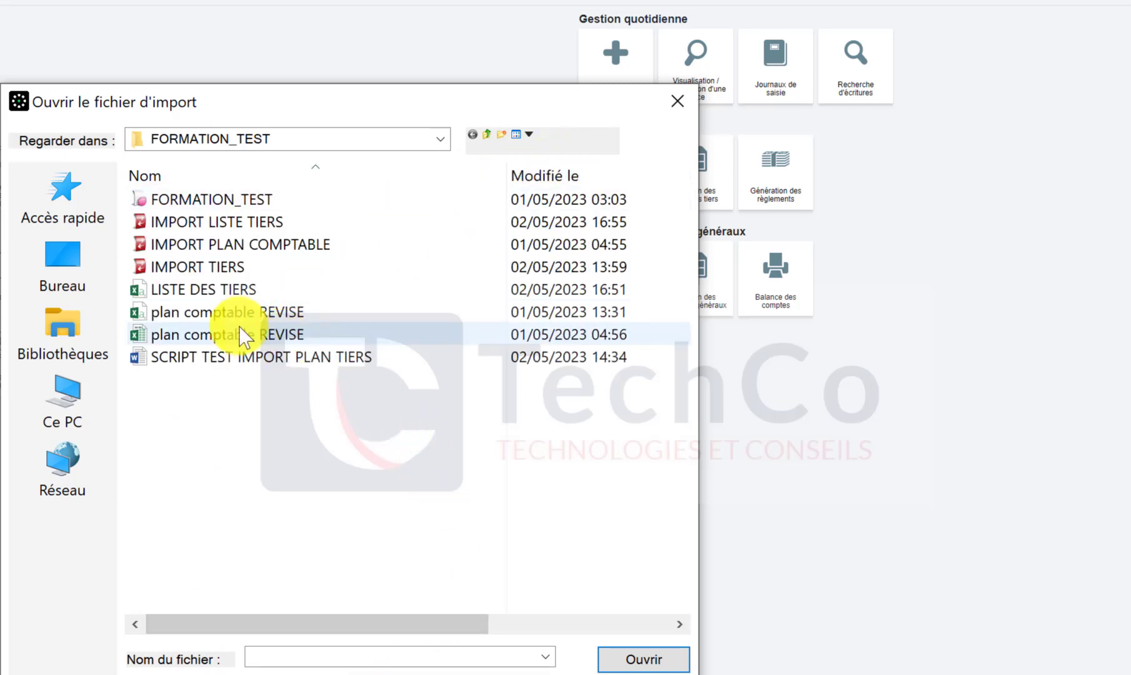
left_click(249, 292)
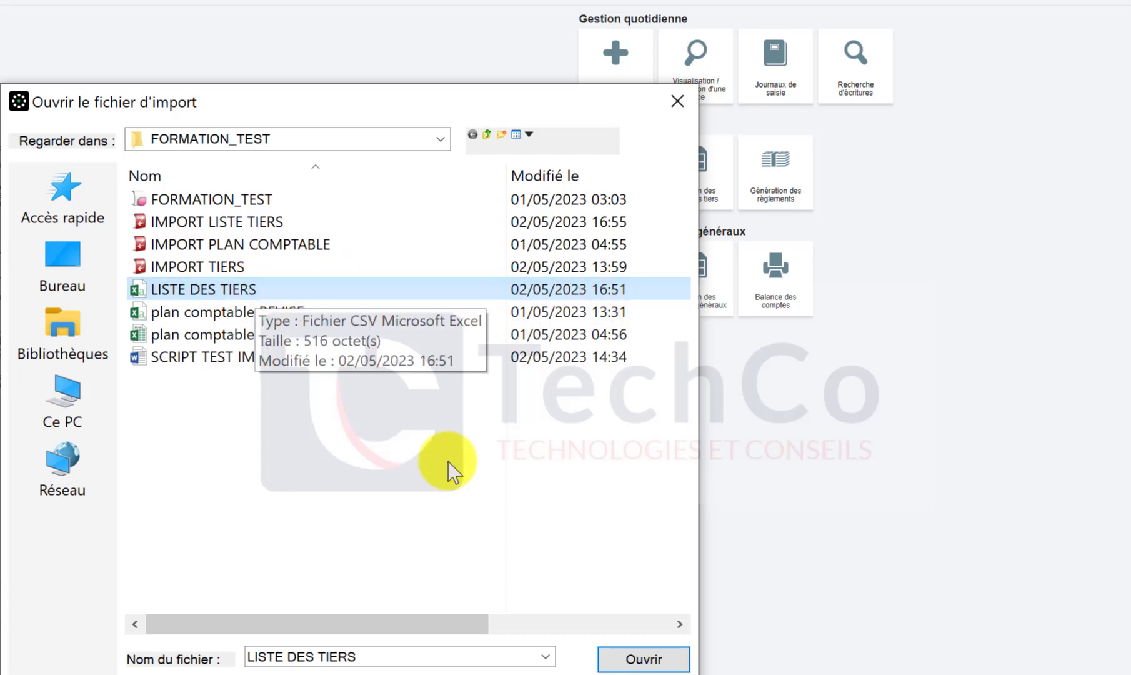
left_click(645, 660)
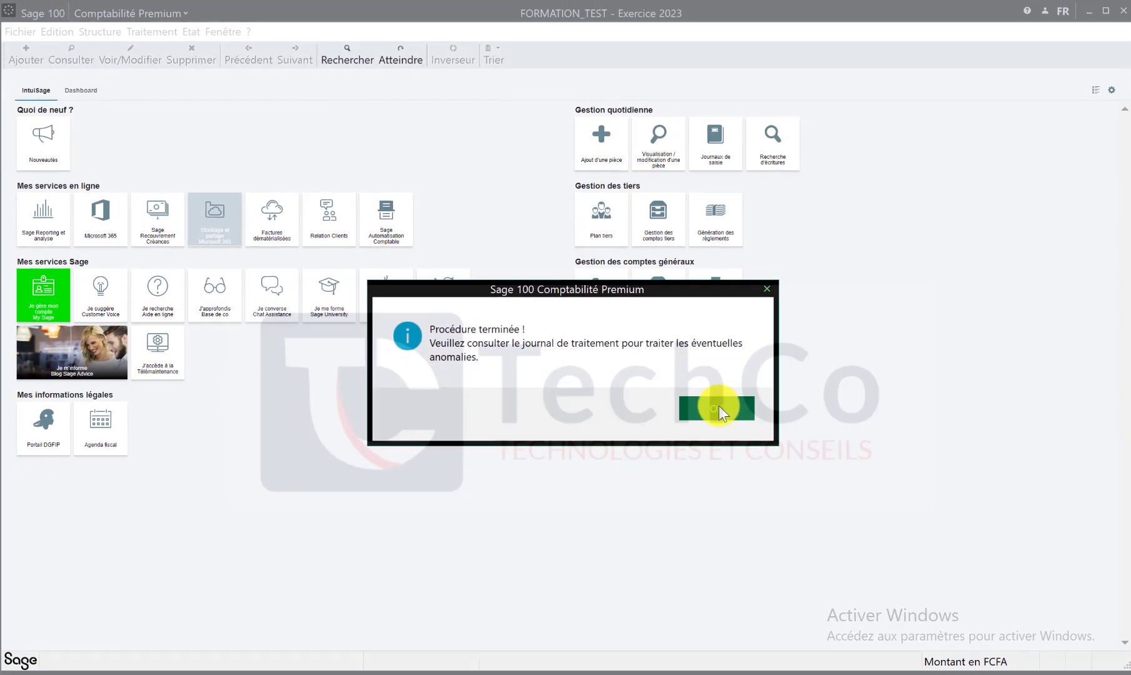
left_click(724, 407)
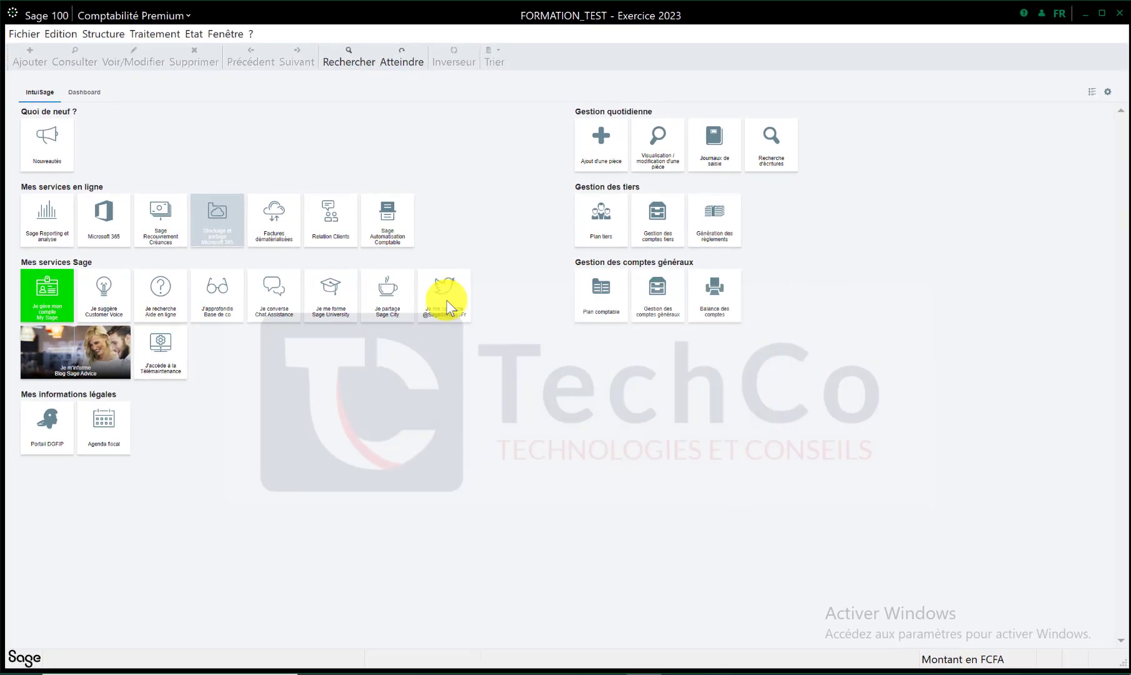
Step: Open the Plan tiers list and check the record of the imported client AGRO SARL, then close the record
left_click(106, 33)
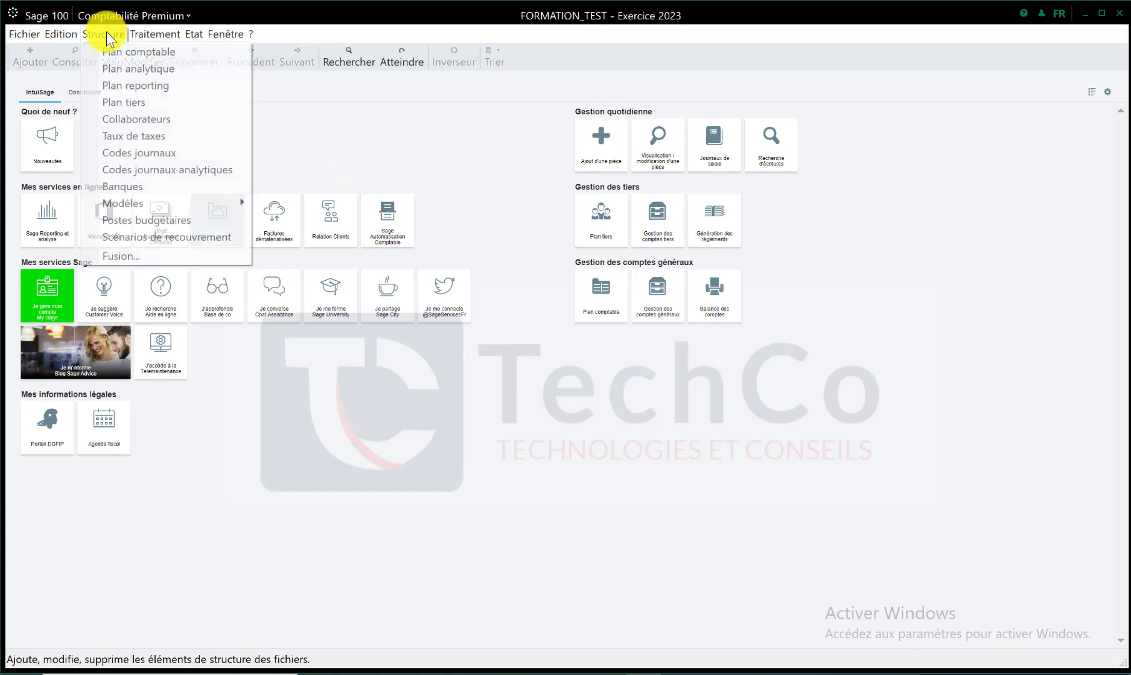
left_click(177, 103)
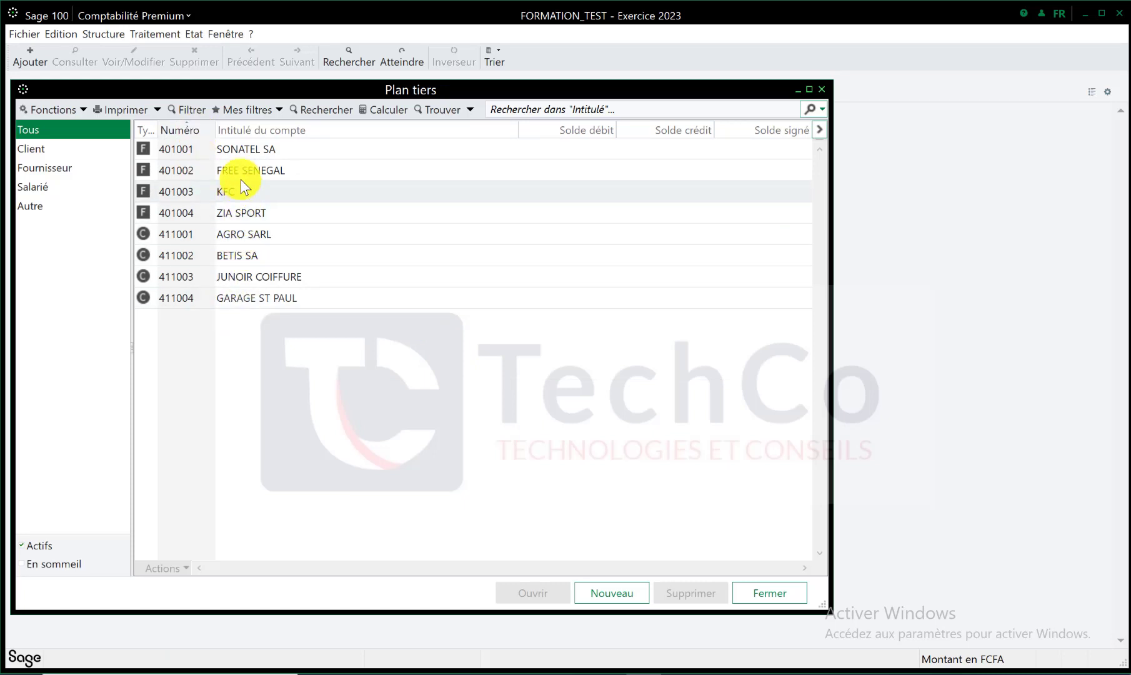
left_click(266, 237)
double_click(264, 236)
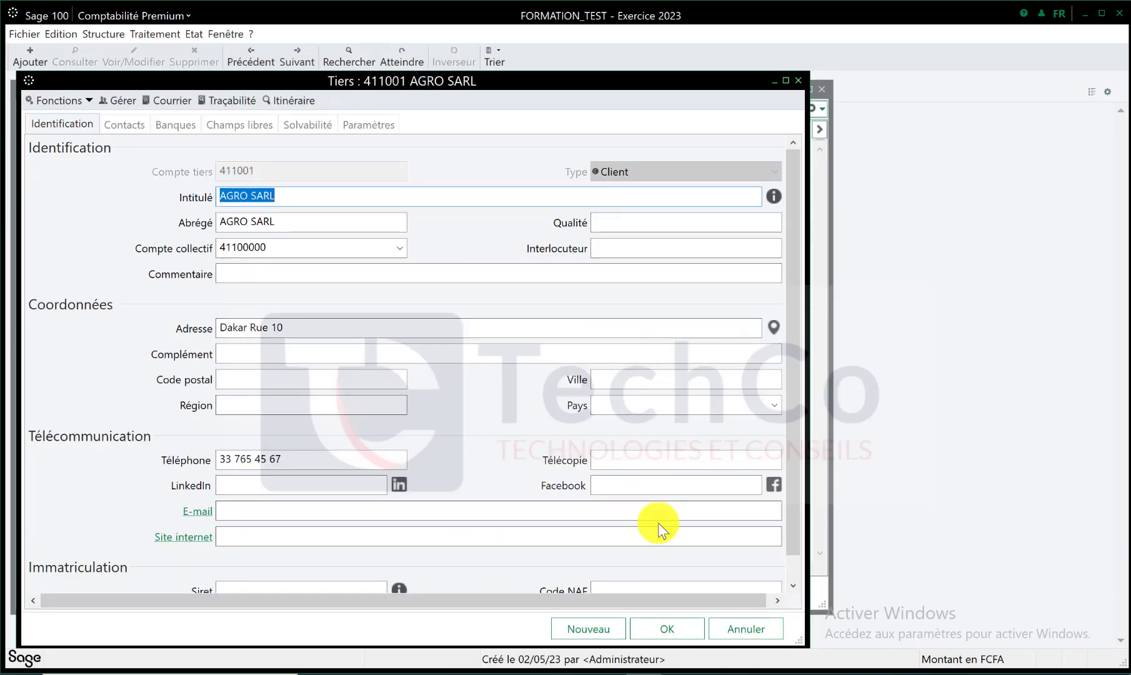
left_click(675, 630)
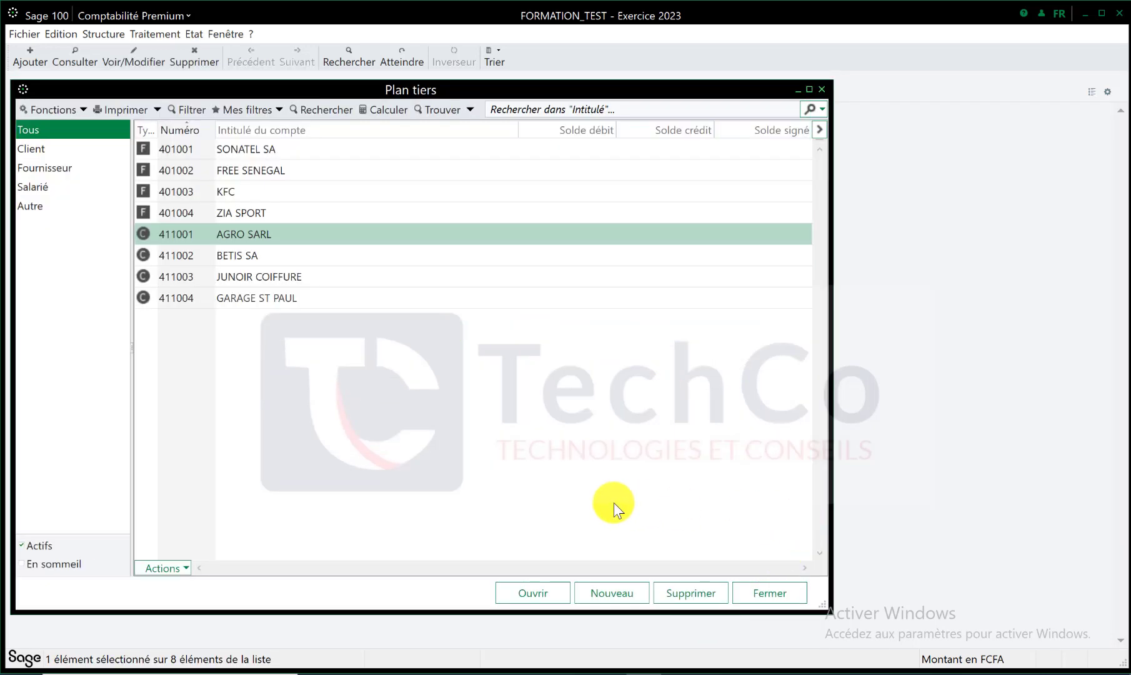